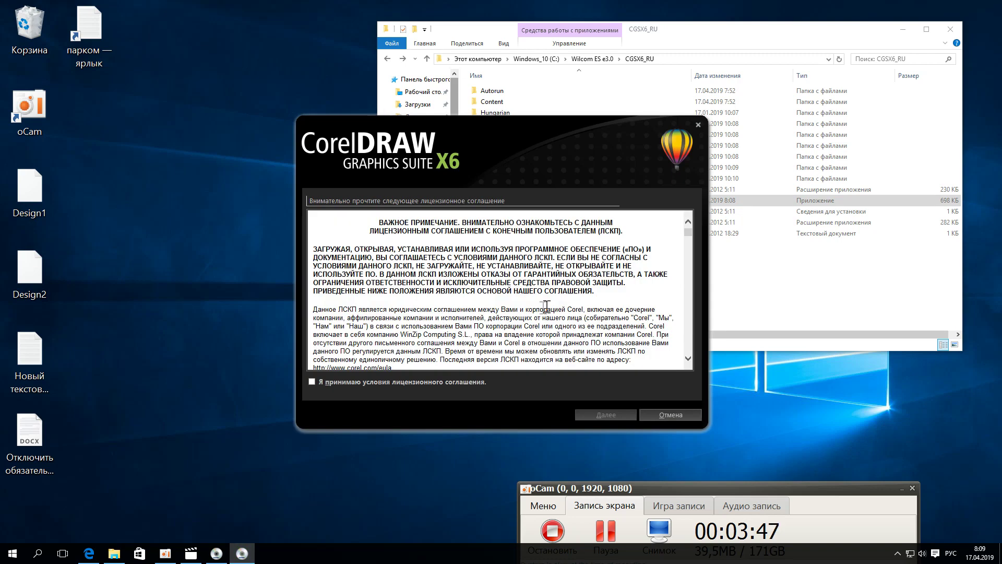
# Step: Accept the CorelDRAW Graphics Suite X6 licence agreement and continue to the user details page
pyautogui.click(311, 382)
pyautogui.click(606, 415)
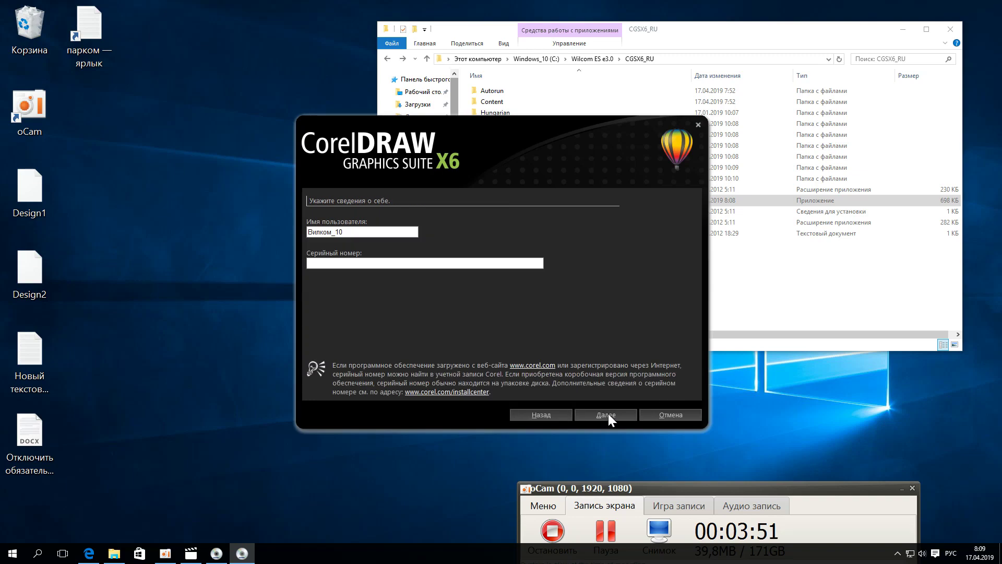
pyautogui.moveTo(493, 178); pyautogui.dragTo(390, 213)
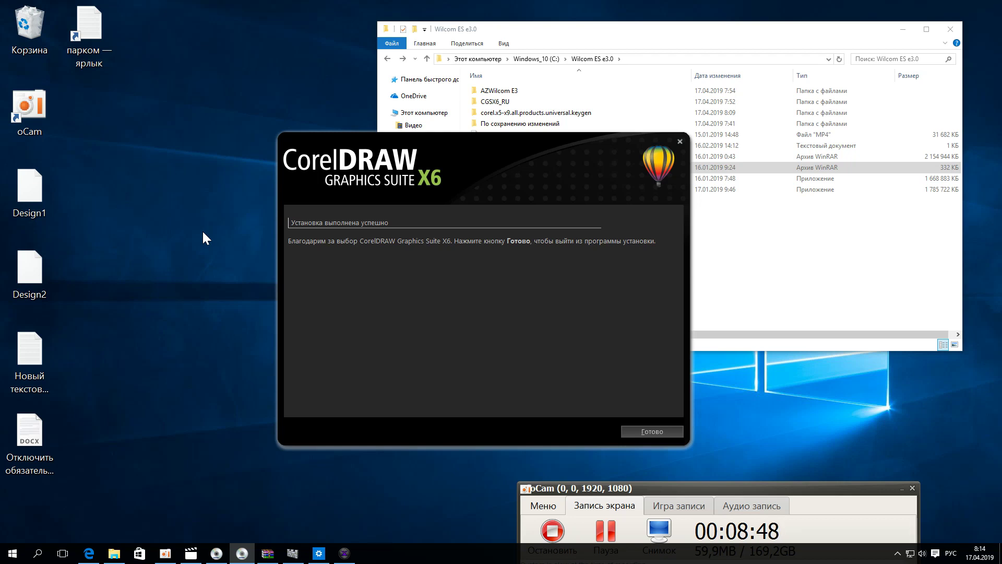
# Step: Finish the CorelDRAW Graphics Suite X6 installer and agree to install its content and additional materials
pyautogui.click(652, 432)
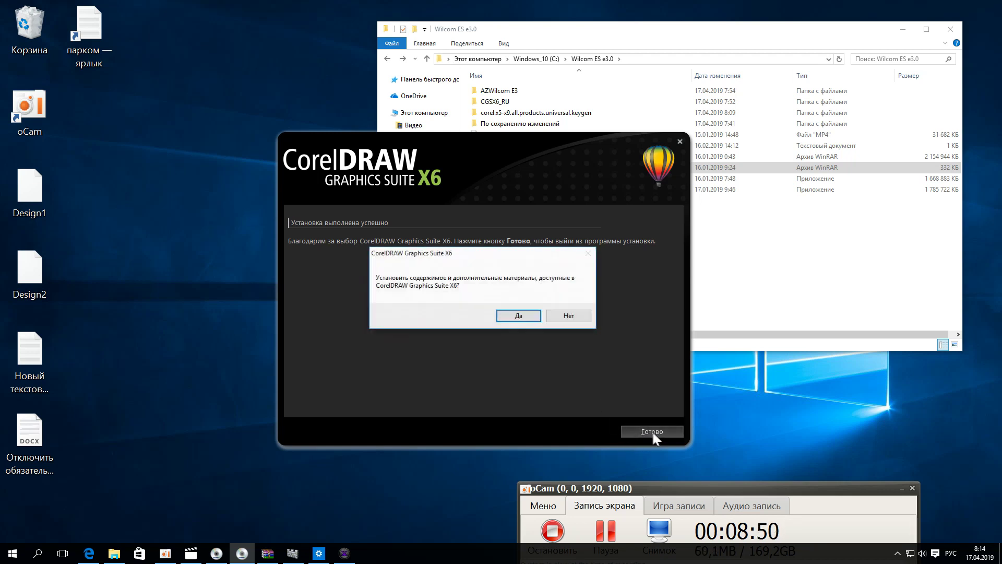
pyautogui.click(508, 316)
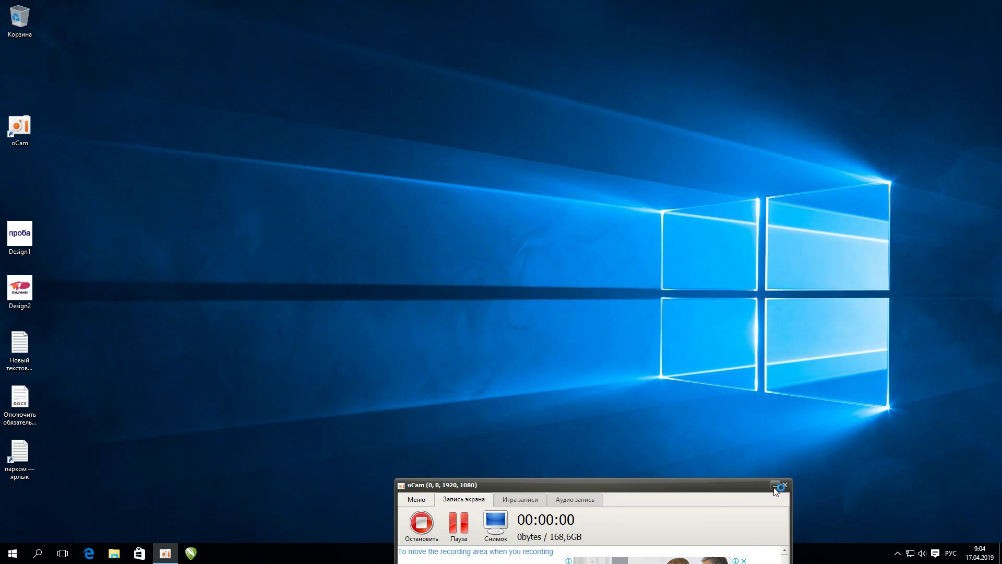
# Step: Check the computer's basic system information in the Control Panel, including the Windows edition and system type
pyautogui.click(775, 486)
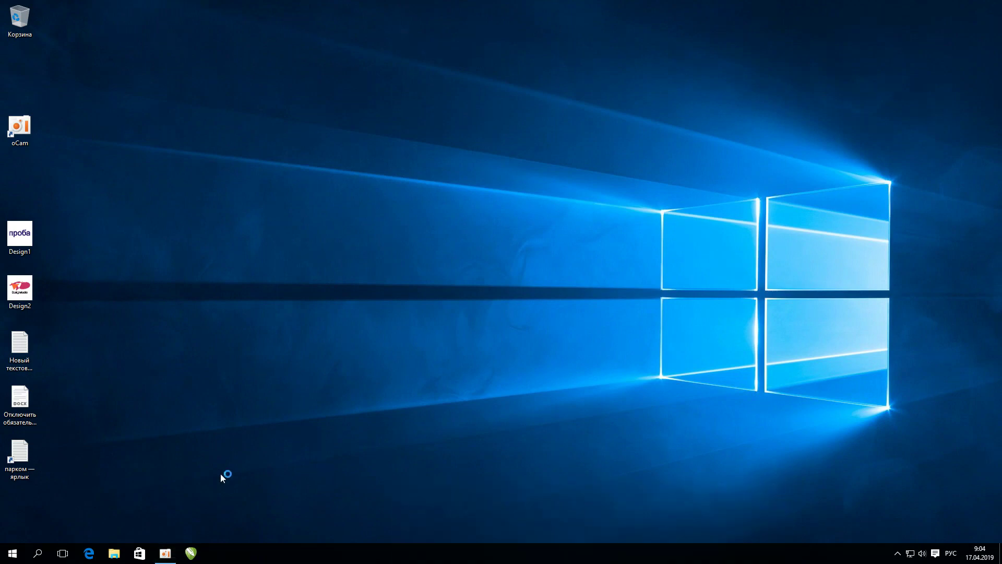
pyautogui.rightClick(18, 560)
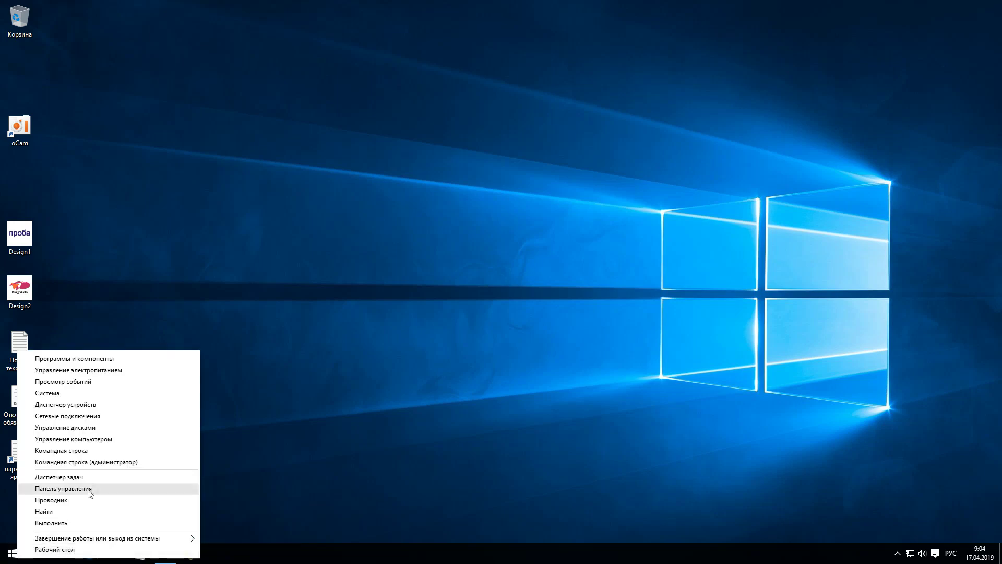
pyautogui.click(92, 489)
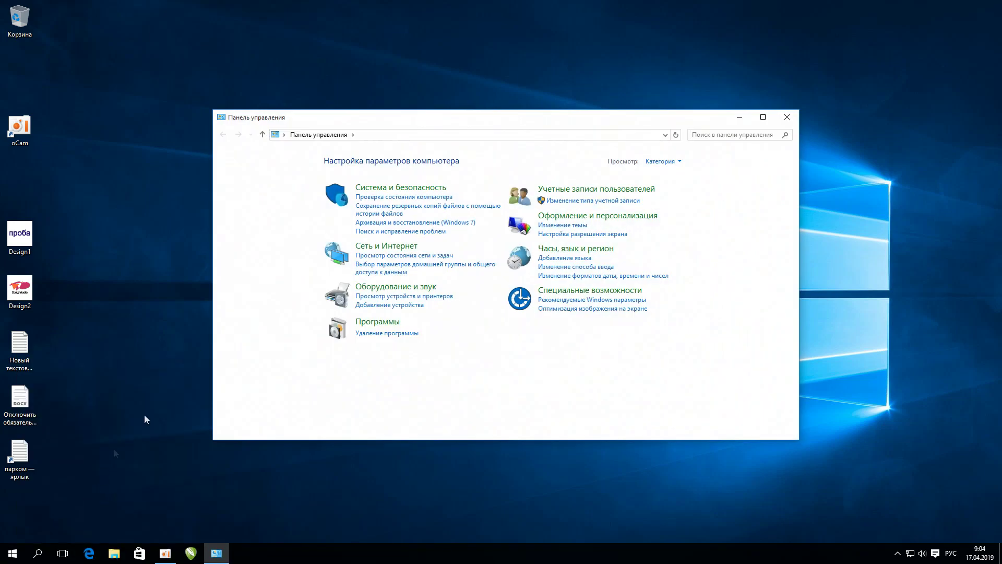
pyautogui.click(407, 189)
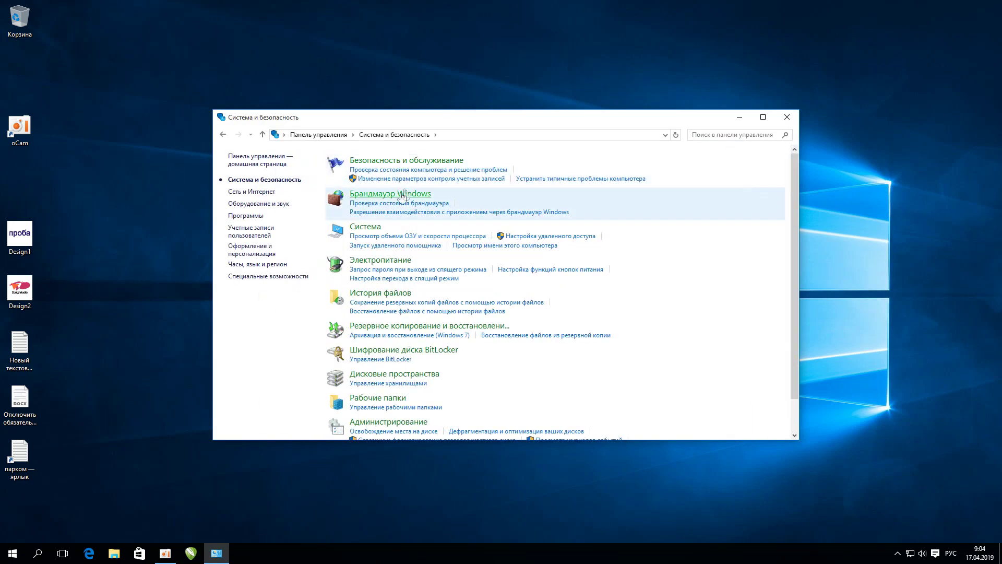
pyautogui.click(374, 236)
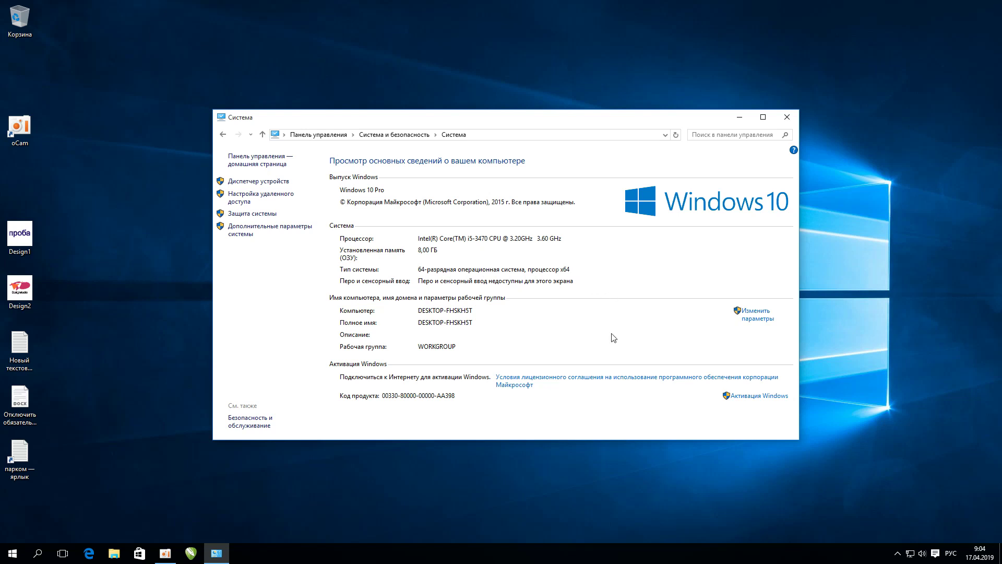
pyautogui.moveTo(525, 122); pyautogui.dragTo(422, 152)
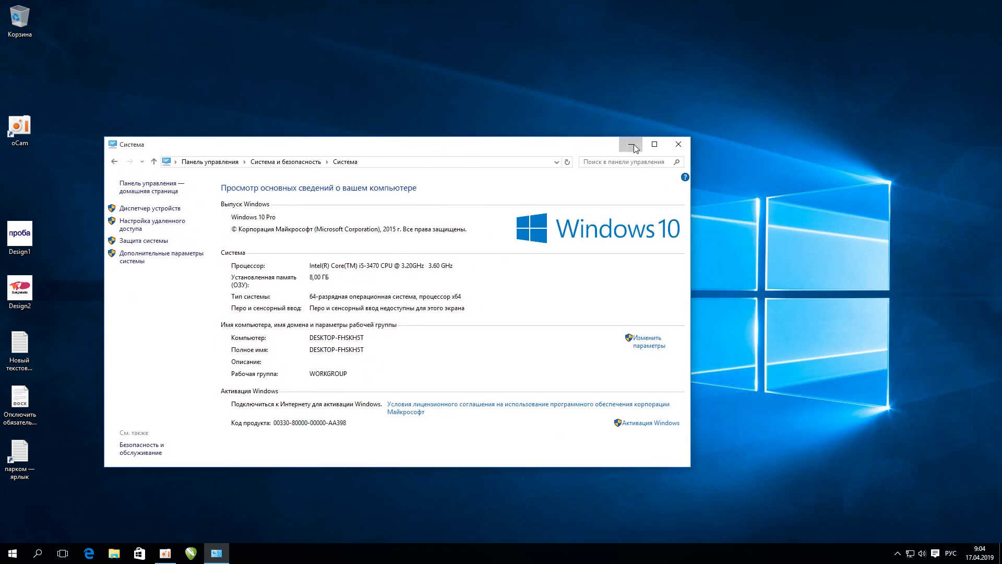
pyautogui.click(632, 146)
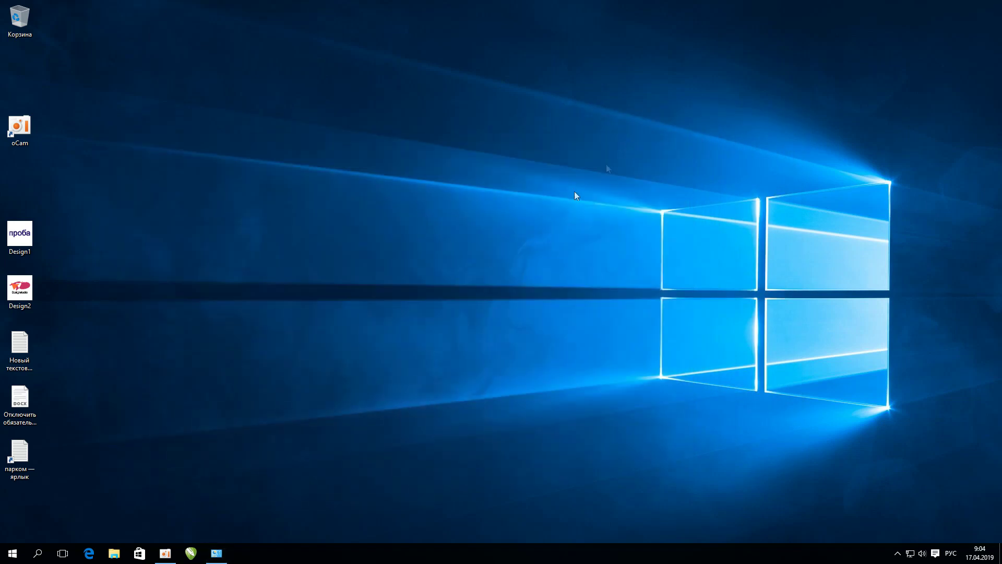
# Step: Open the AZWilcom E3 folder inside the Wilcom ES e3.0 folder and find the setup application
pyautogui.click(114, 554)
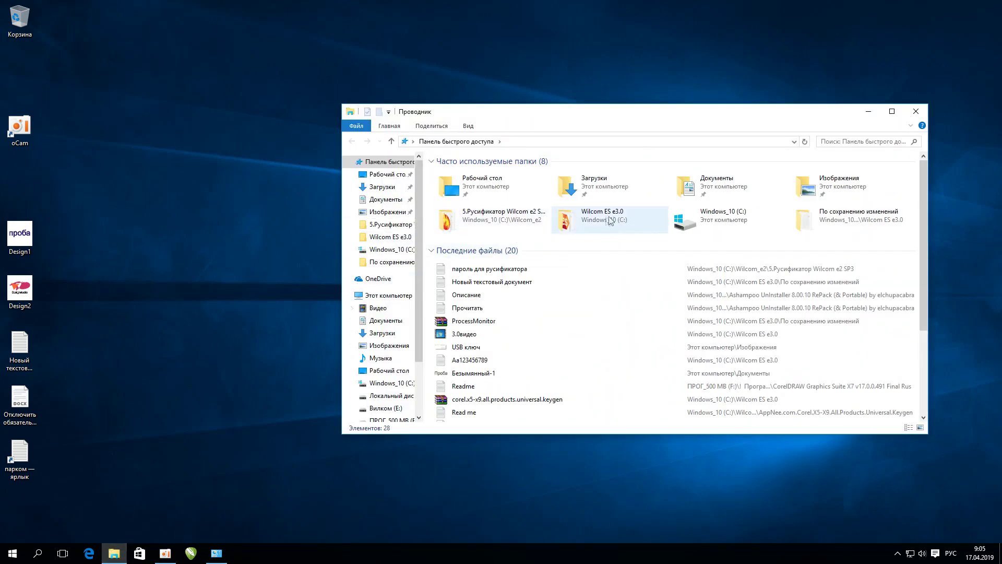
pyautogui.doubleClick(604, 220)
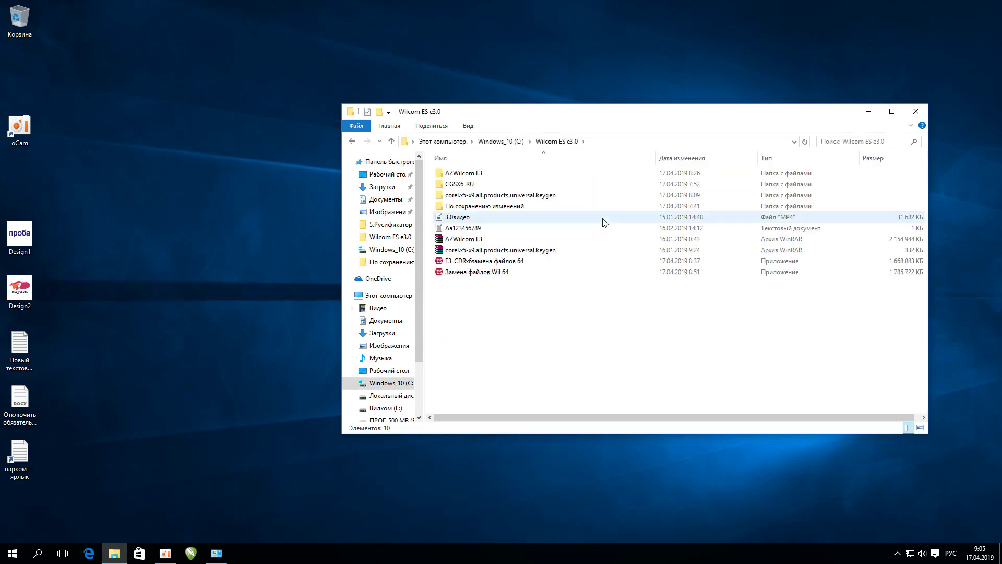
pyautogui.moveTo(553, 121); pyautogui.dragTo(299, 185)
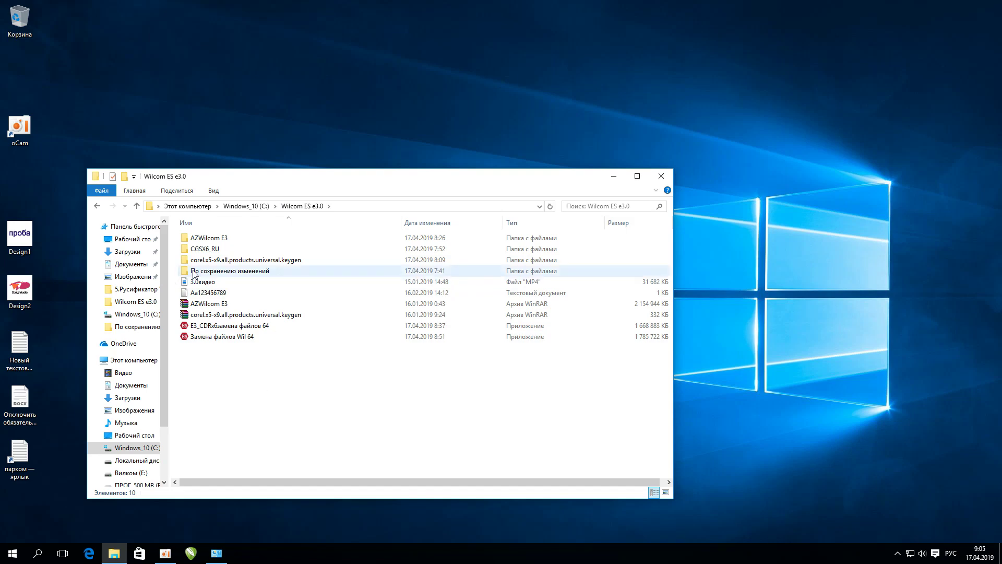
pyautogui.doubleClick(222, 239)
pyautogui.scroll(-6, 284, 323)
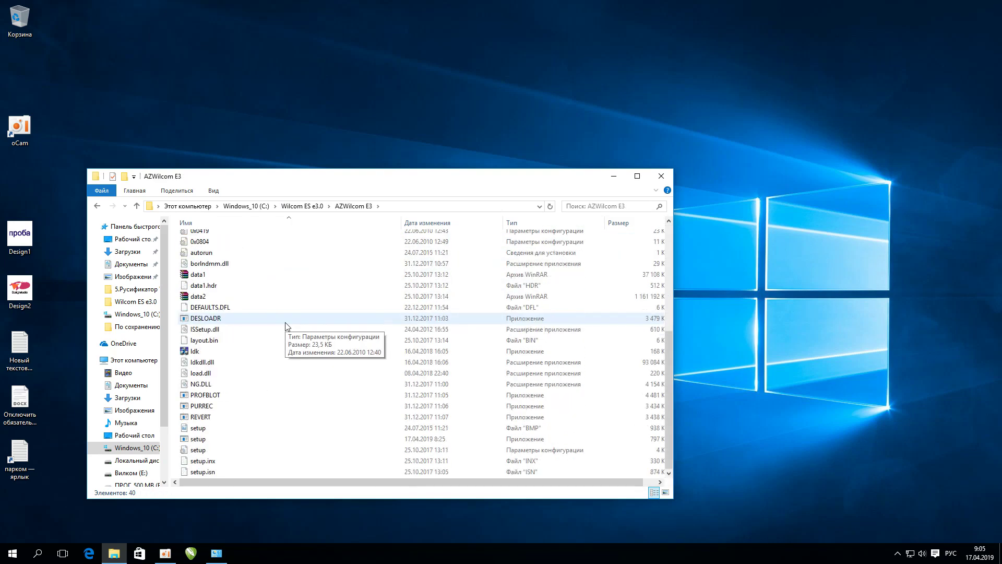
# Step: Run the setup application as administrator and minimize the file window
pyautogui.rightClick(249, 444)
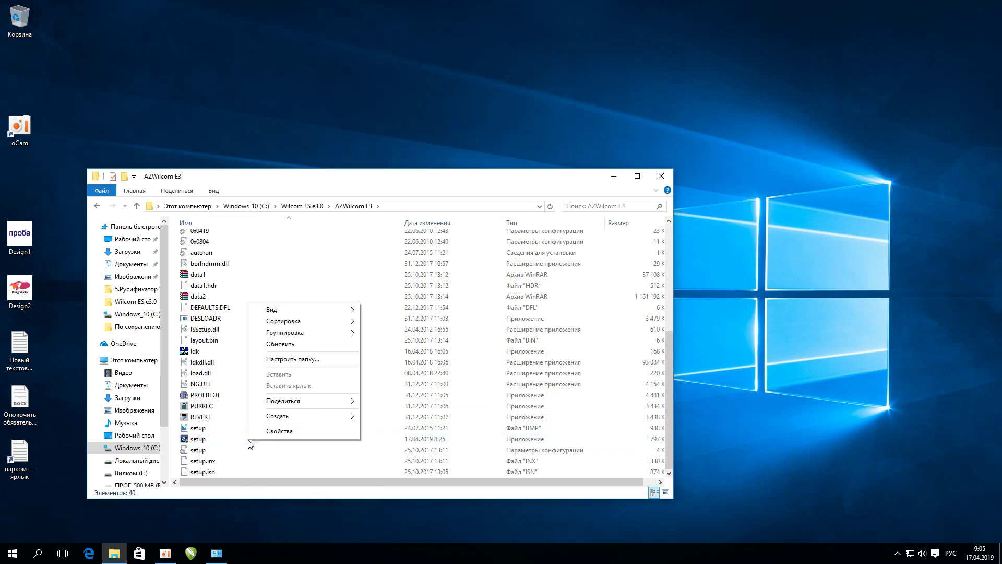
pyautogui.click(213, 442)
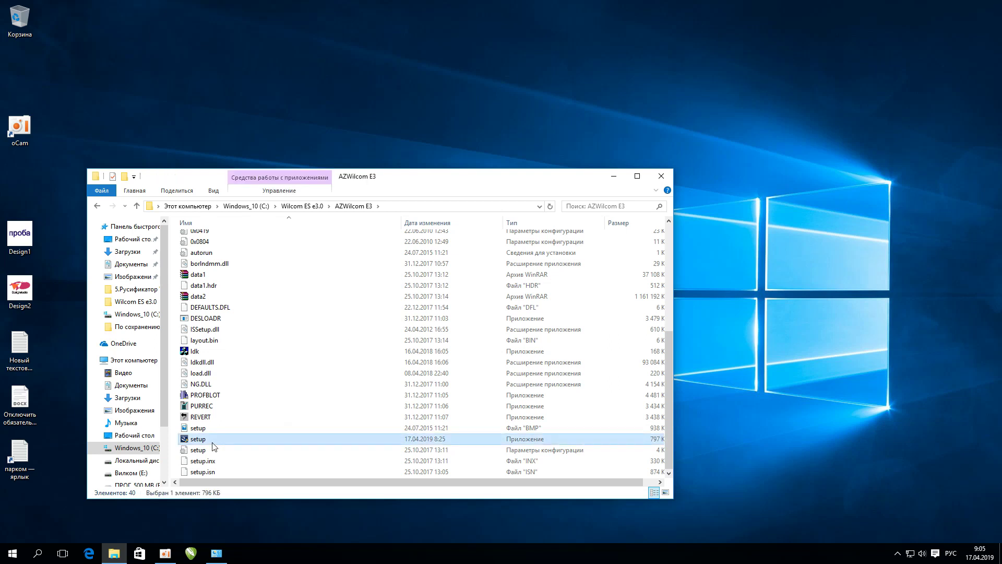
pyautogui.rightClick(213, 444)
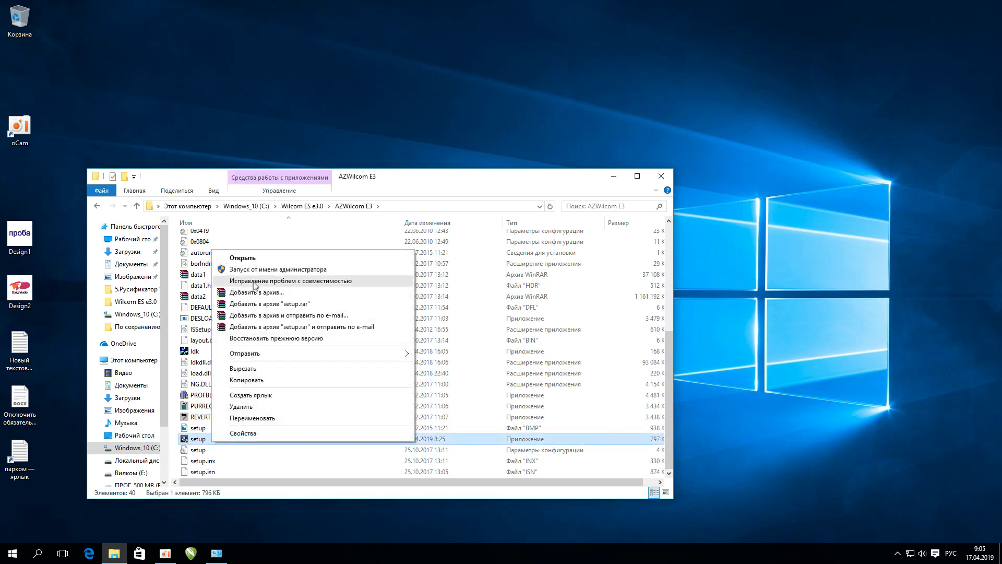
pyautogui.click(265, 271)
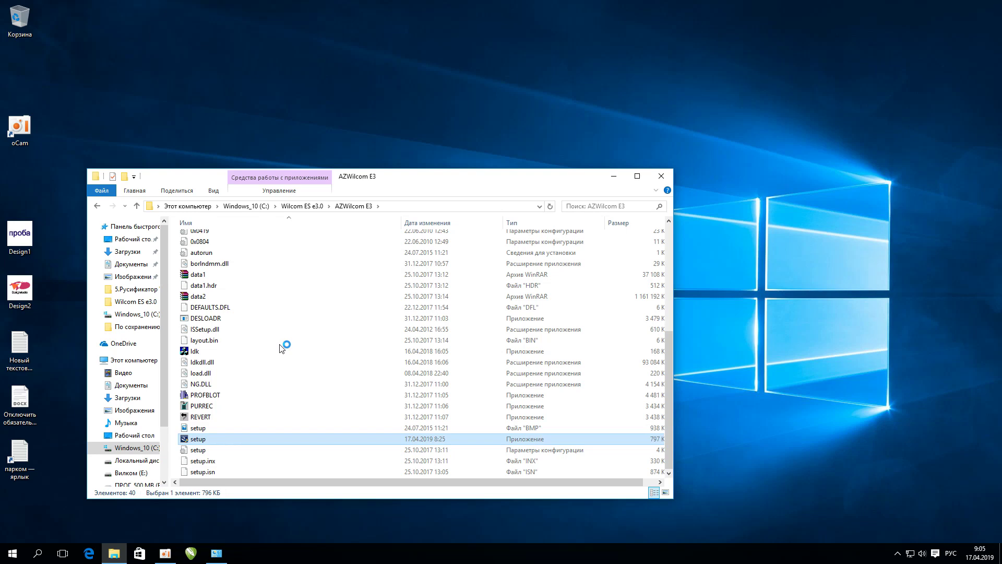
pyautogui.click(614, 176)
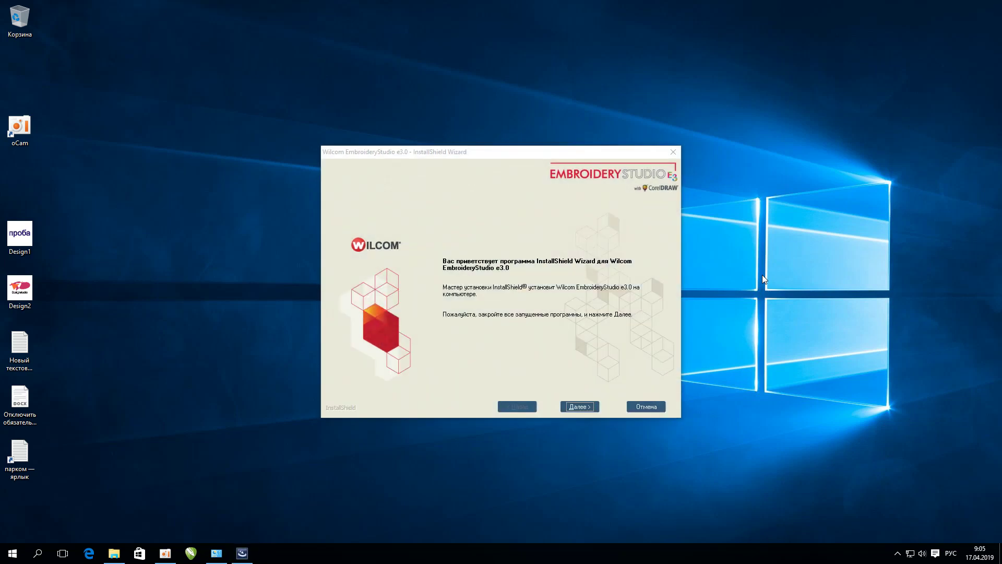
# Step: Pass the Wilcom EmbroideryStudio e3.0 welcome page and accept the licence agreement
pyautogui.click(580, 407)
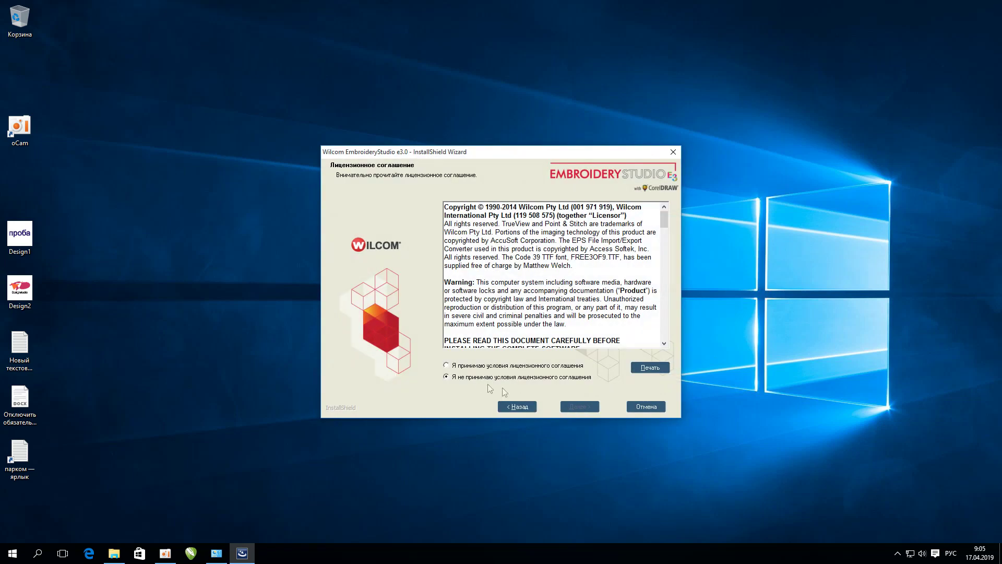
pyautogui.click(447, 366)
pyautogui.click(579, 408)
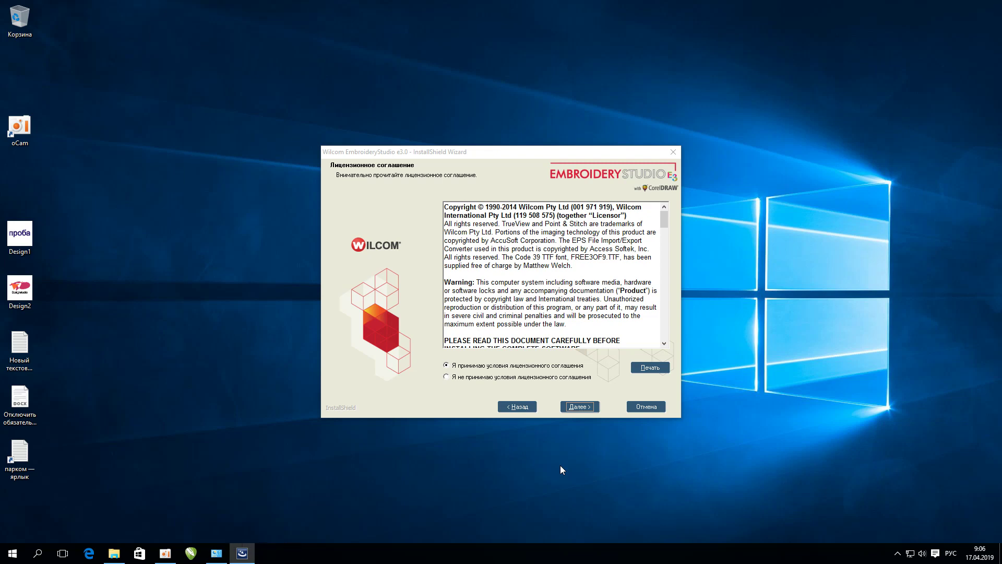
pyautogui.press('Return')
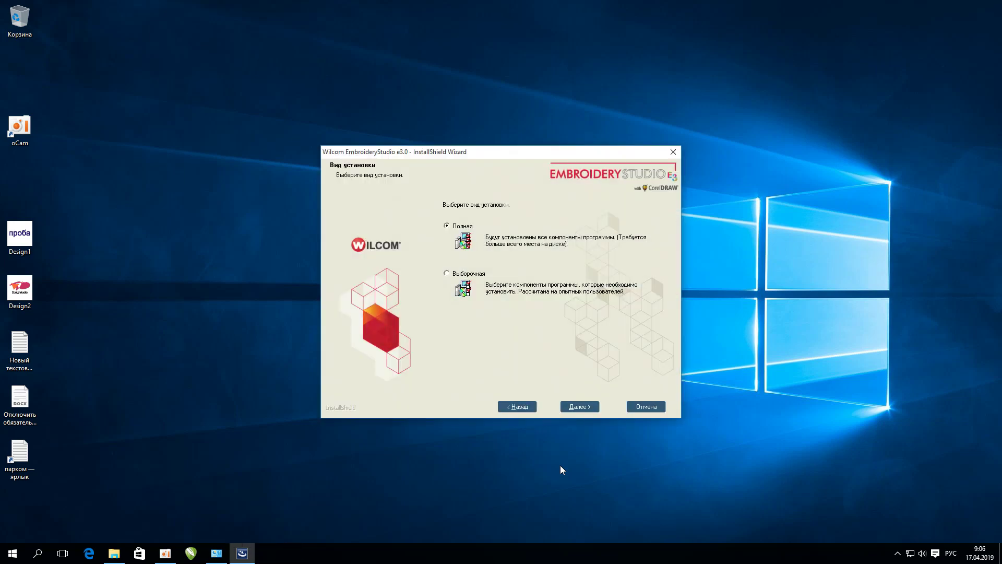
# Step: Configure a custom (Выборочная) installation that includes Design Explorer, keeping the default destination folder
pyautogui.click(447, 273)
pyautogui.click(579, 406)
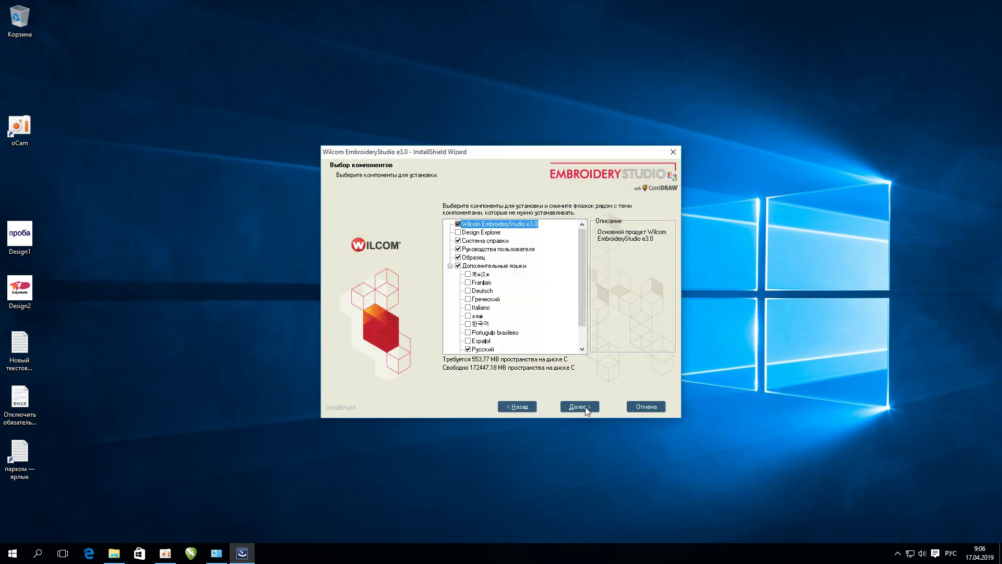
pyautogui.click(459, 233)
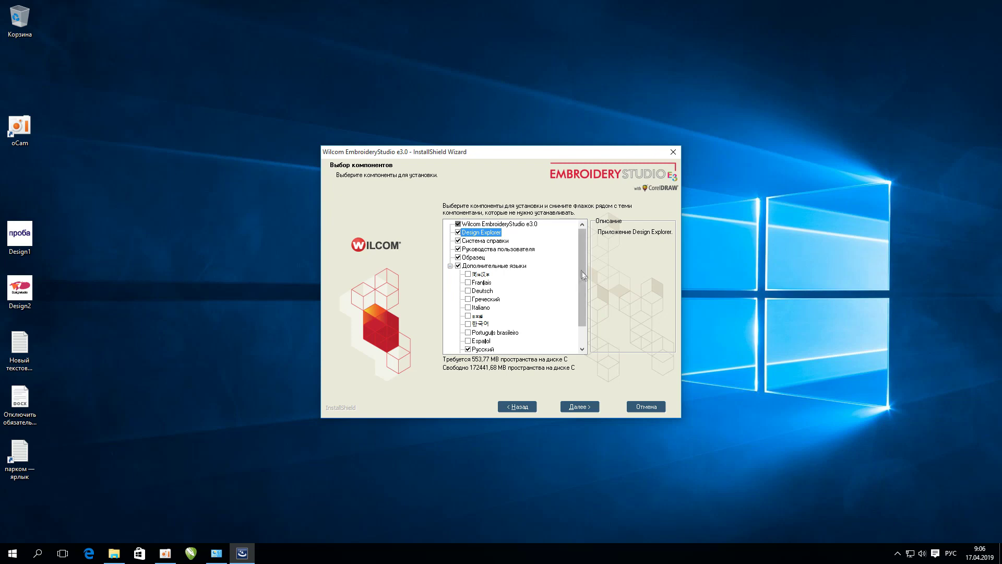
pyautogui.moveTo(584, 276); pyautogui.dragTo(591, 330)
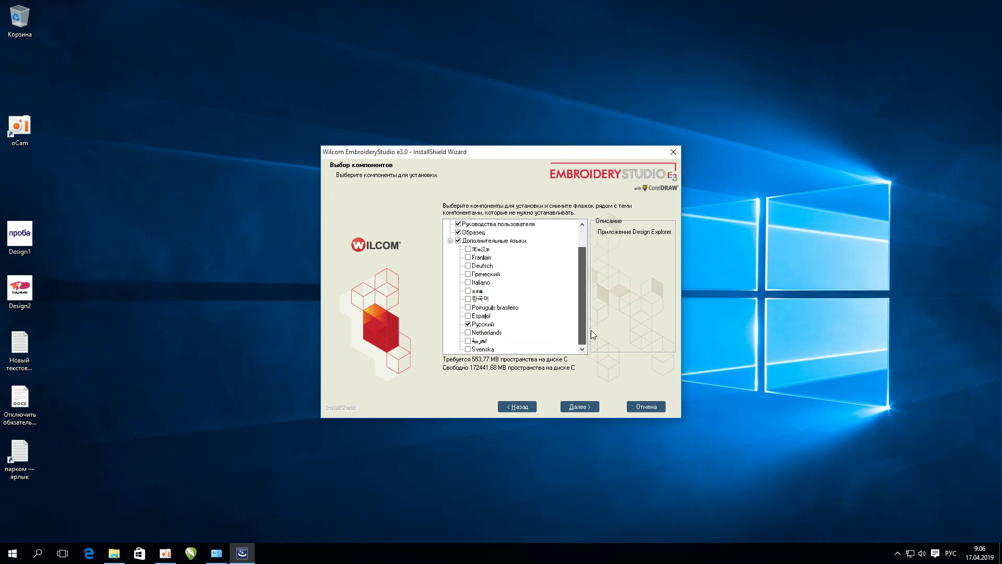
pyautogui.click(586, 408)
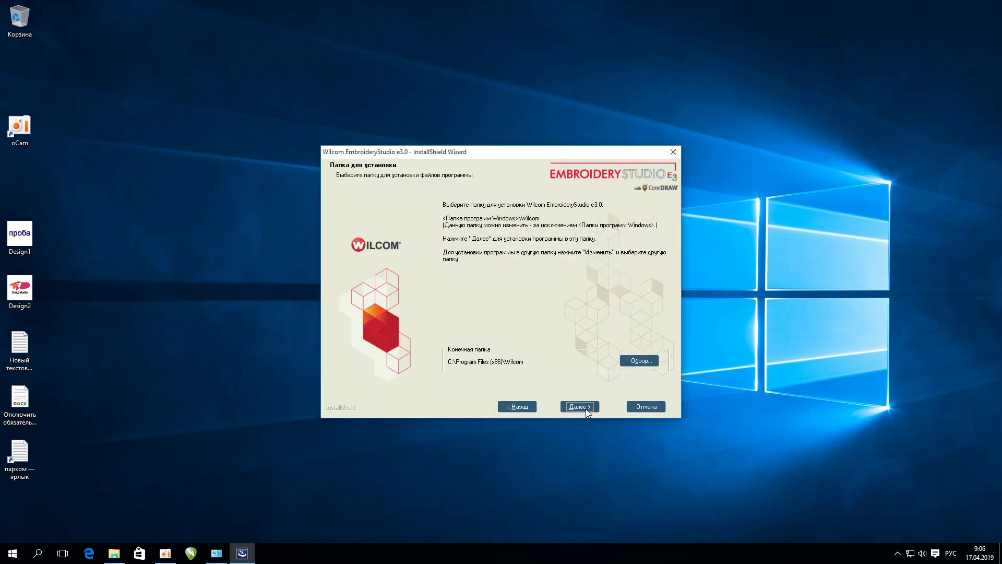
pyautogui.click(587, 408)
# Step: Paste the SQL Server system administrator password into both password fields and confirm it
pyautogui.click(448, 287)
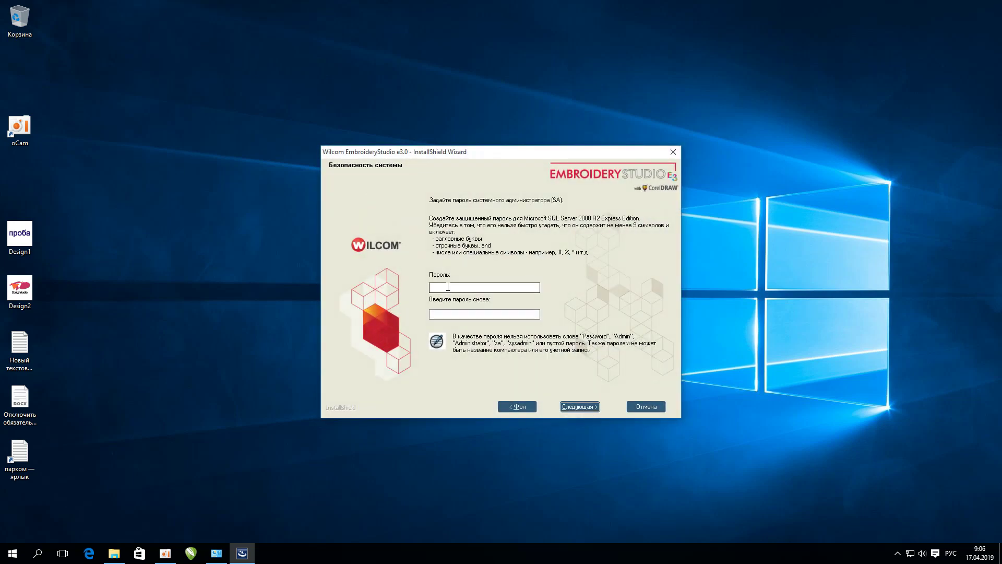
pyautogui.rightClick(448, 287)
pyautogui.click(478, 331)
pyautogui.click(445, 314)
pyautogui.rightClick(445, 314)
pyautogui.click(482, 361)
pyautogui.click(570, 407)
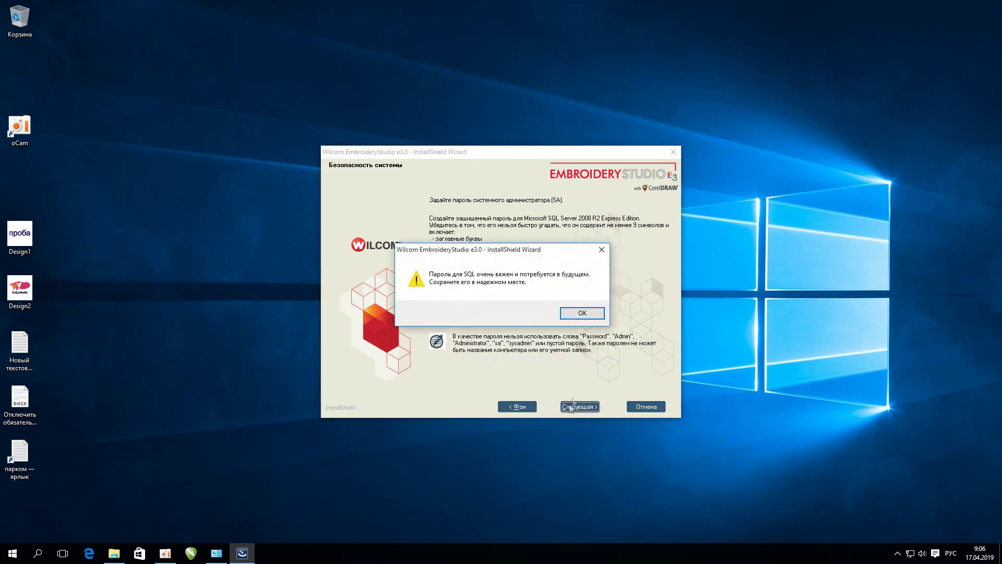
pyautogui.click(587, 314)
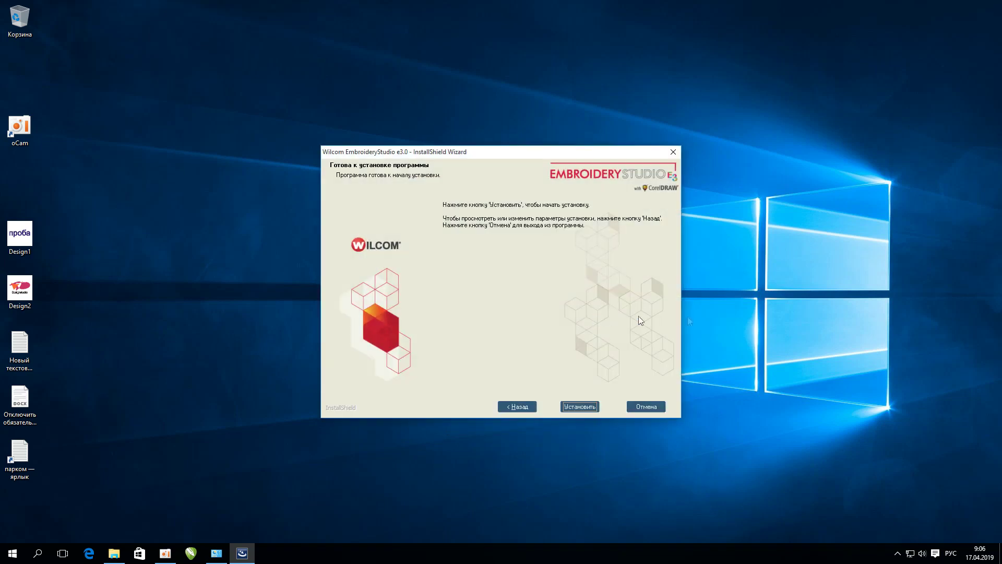
# Step: Start installing Wilcom EmbroideryStudio e3.0 and dismiss each Security Error dialog until the installation completes
pyautogui.click(592, 410)
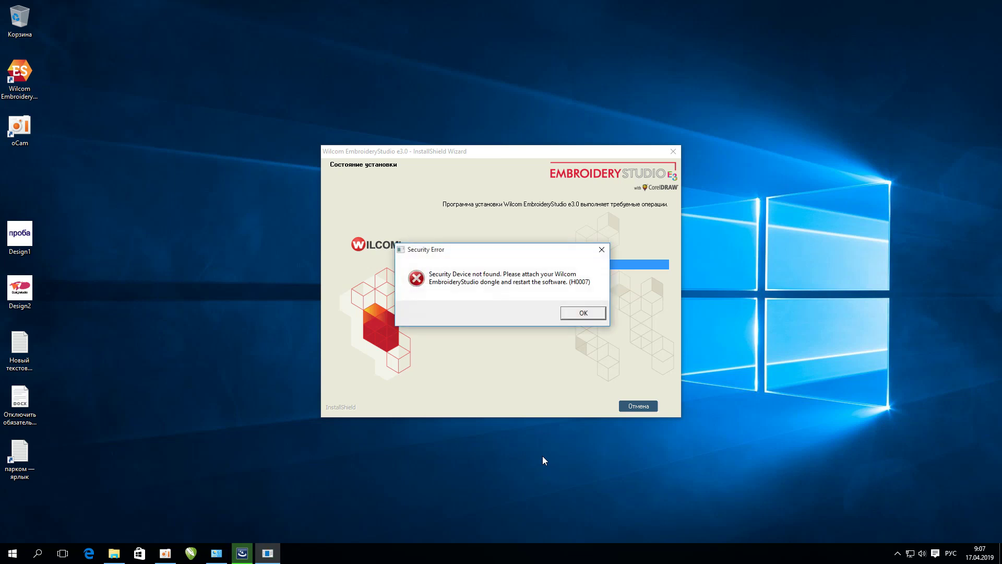
pyautogui.click(582, 314)
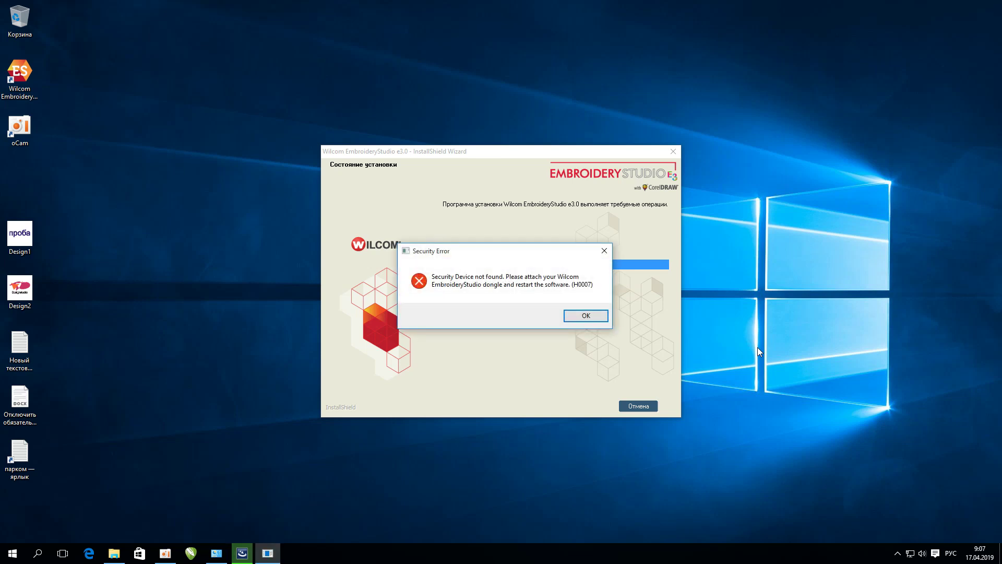
pyautogui.click(583, 316)
pyautogui.click(579, 317)
pyautogui.click(586, 316)
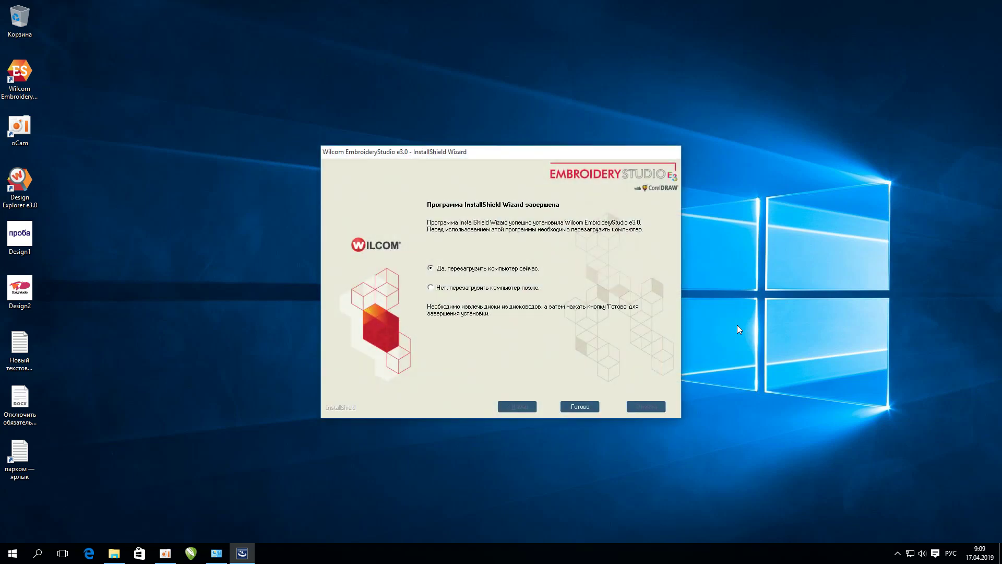
# Step: Finish the wizard with an immediate computer restart and dismiss the setup.exe system error after startup
pyautogui.click(586, 411)
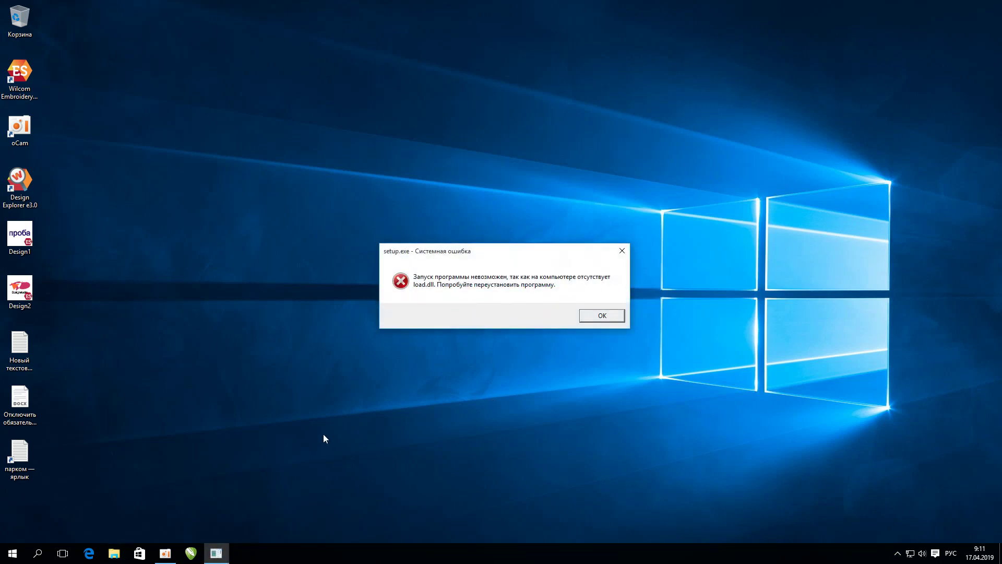
pyautogui.click(600, 319)
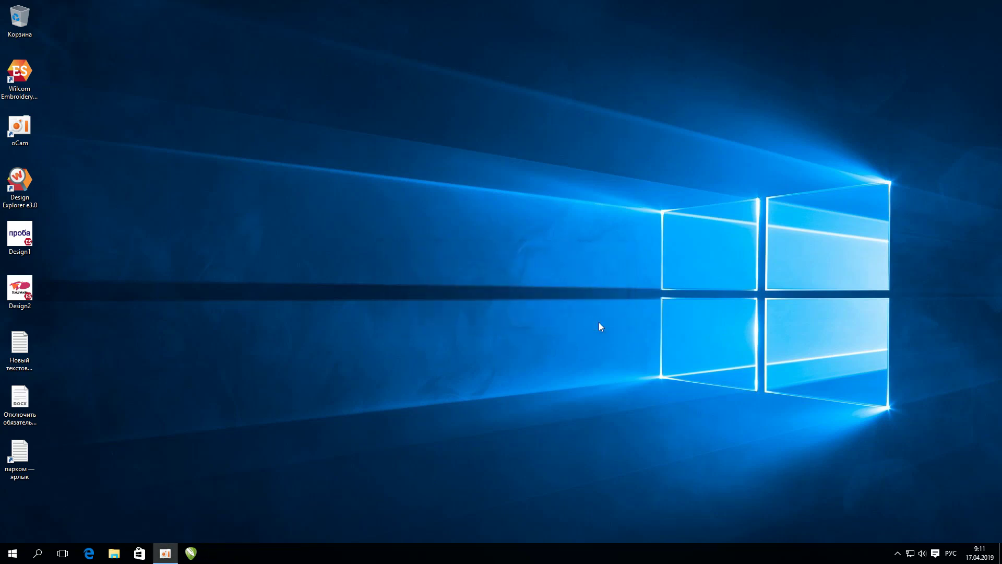
# Step: Run the "Замена файлов Wil 64" package from the Wilcom ES e3.0 folder, extracting its files into C:\Program Files (x86)\Wilcom
pyautogui.click(114, 555)
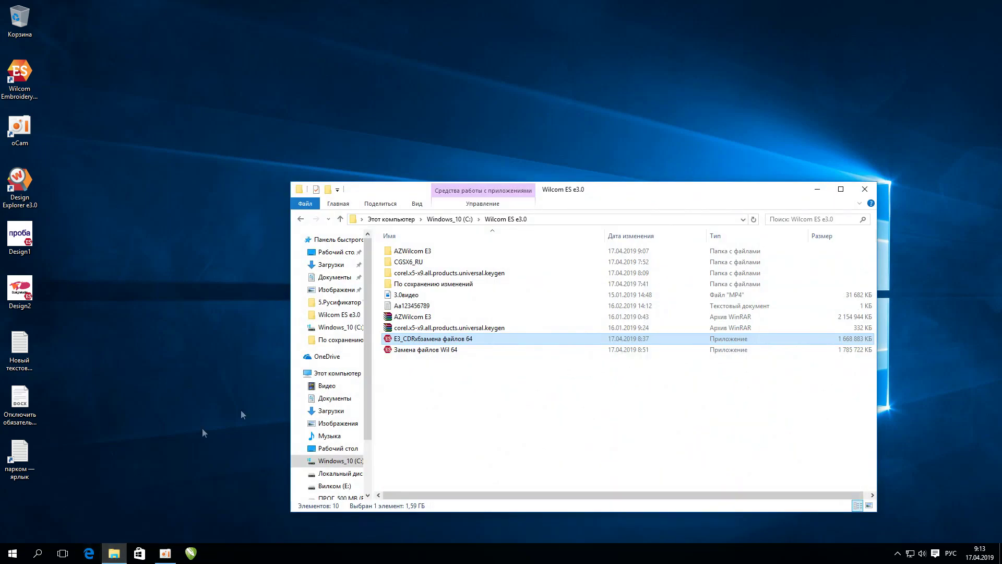
pyautogui.doubleClick(466, 351)
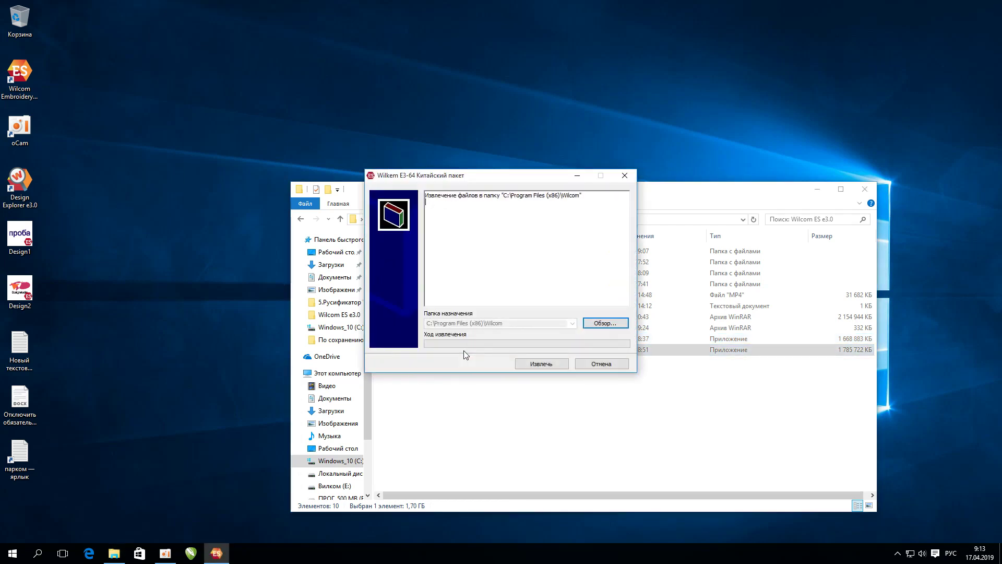
pyautogui.click(817, 190)
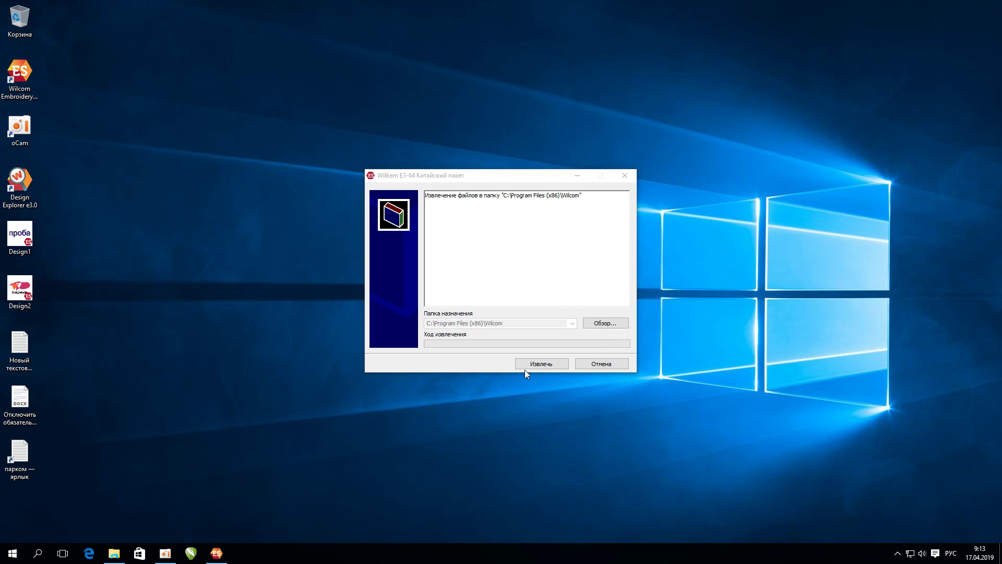
pyautogui.press('Return')
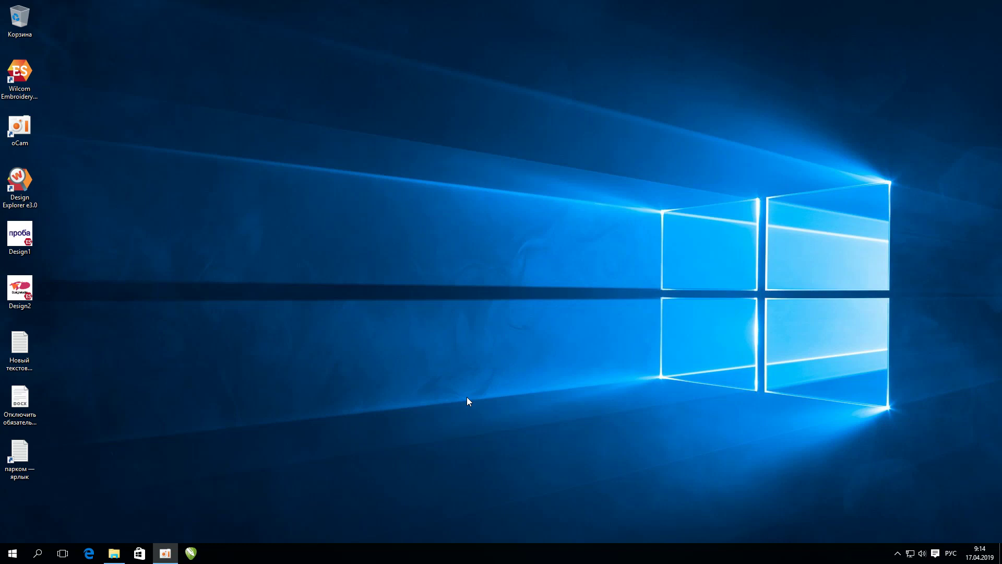
# Step: Launch Wilcom EmbroideryStudio from the desktop and dock the stray toolbar from its own row at the end of the row above
pyautogui.doubleClick(23, 80)
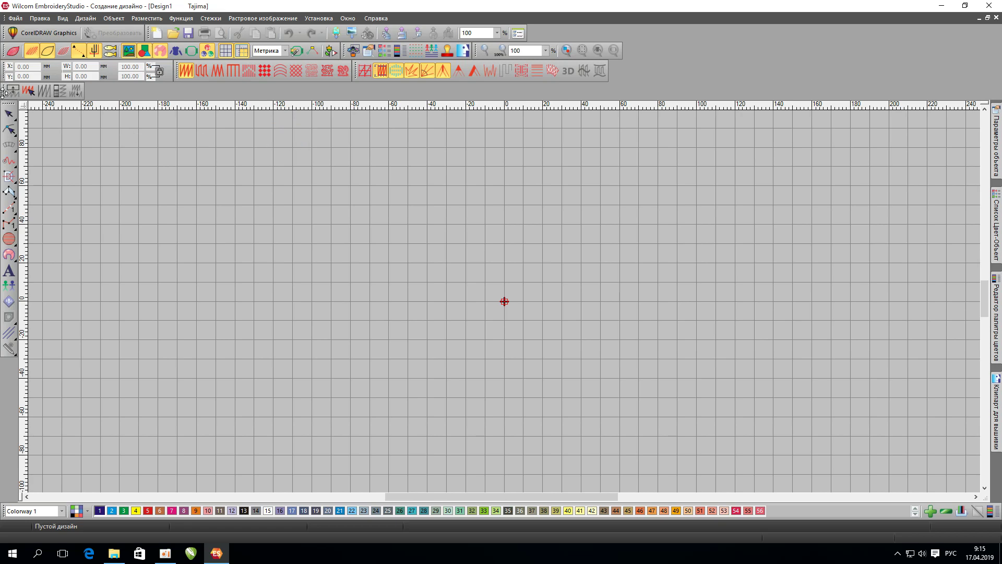
pyautogui.moveTo(2, 93); pyautogui.dragTo(610, 71)
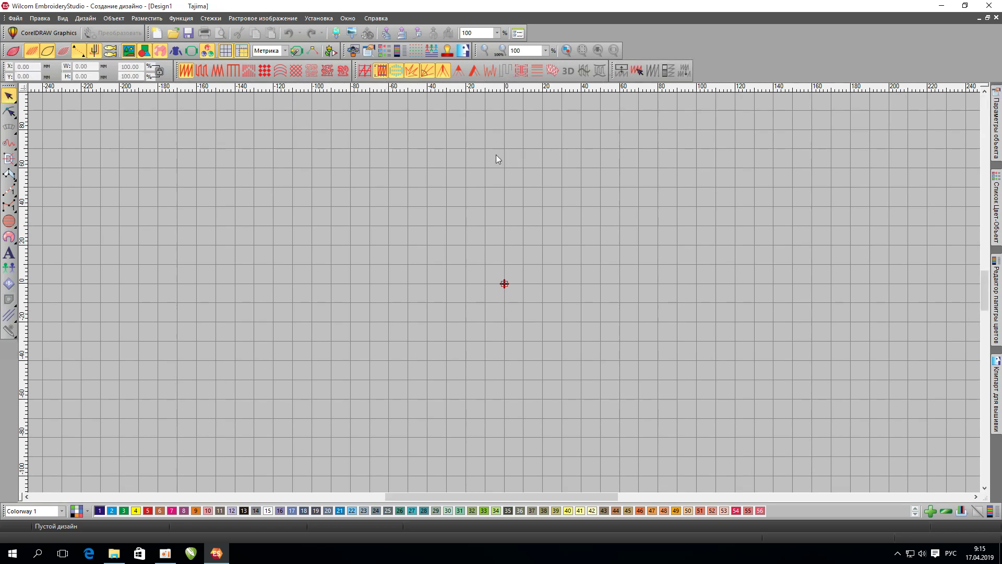
# Step: Inspect the object properties, color-object list, color palette editor and embroidery clipart dockers
pyautogui.click(997, 130)
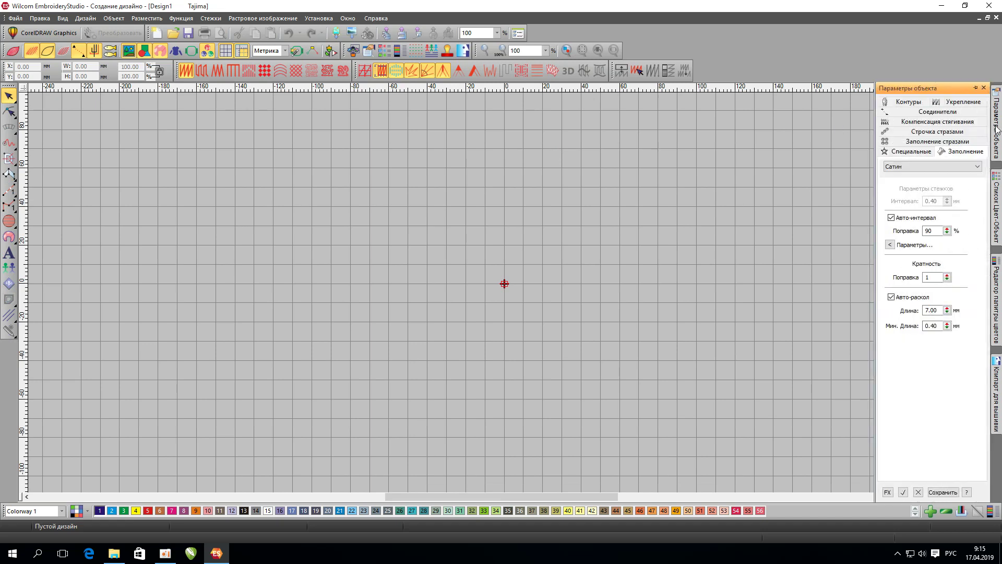
pyautogui.click(999, 214)
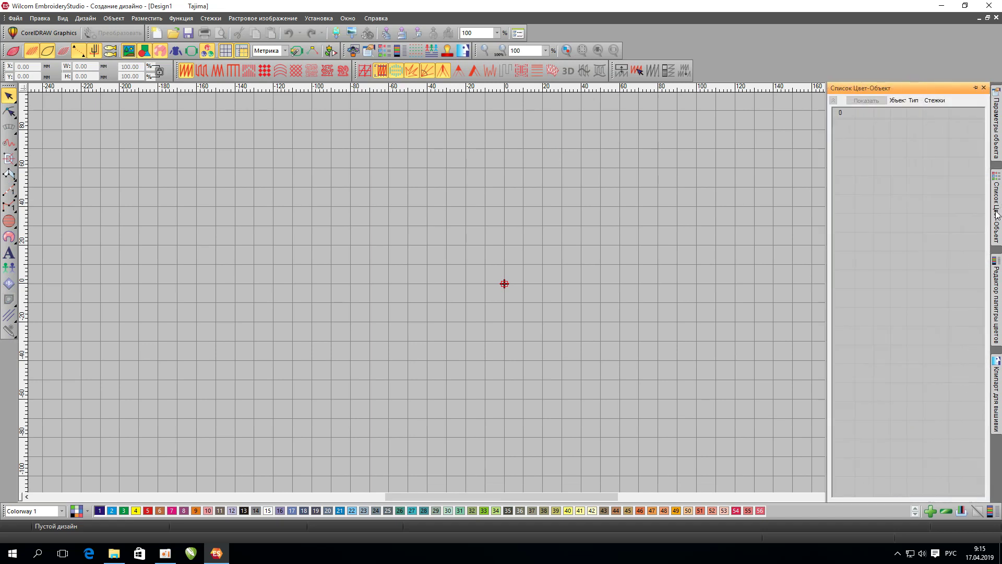
pyautogui.click(999, 277)
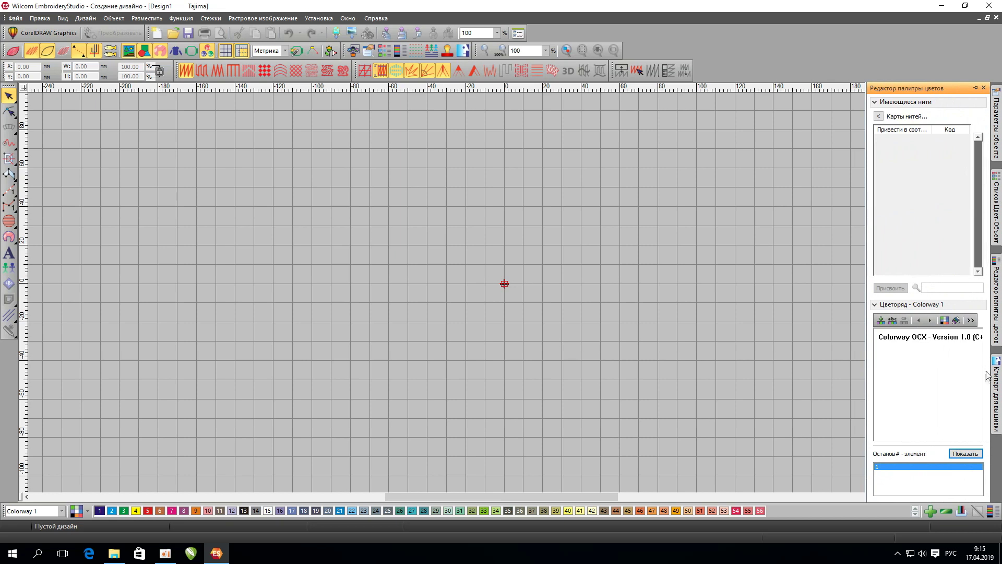
pyautogui.click(1000, 383)
pyautogui.click(779, 360)
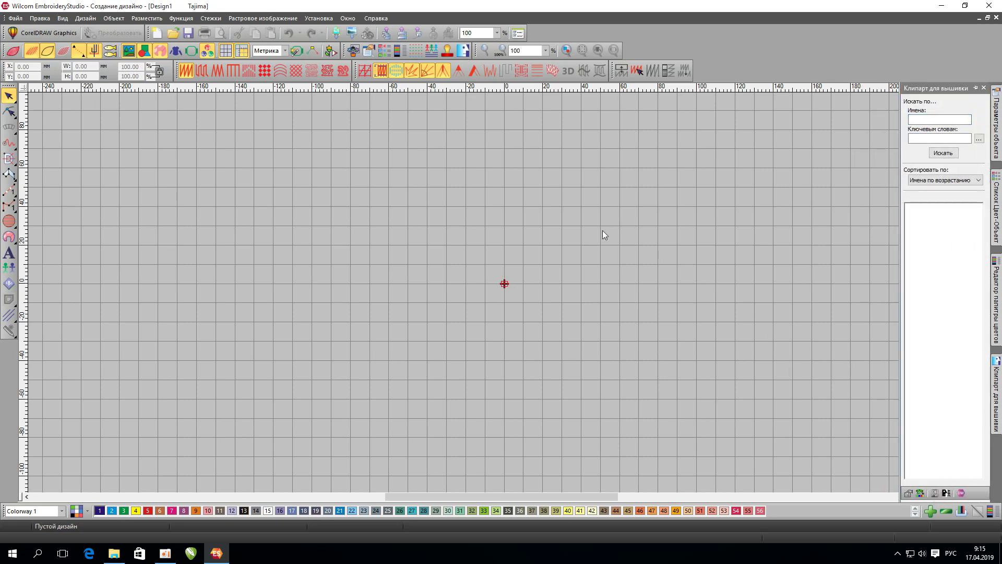
pyautogui.click(997, 149)
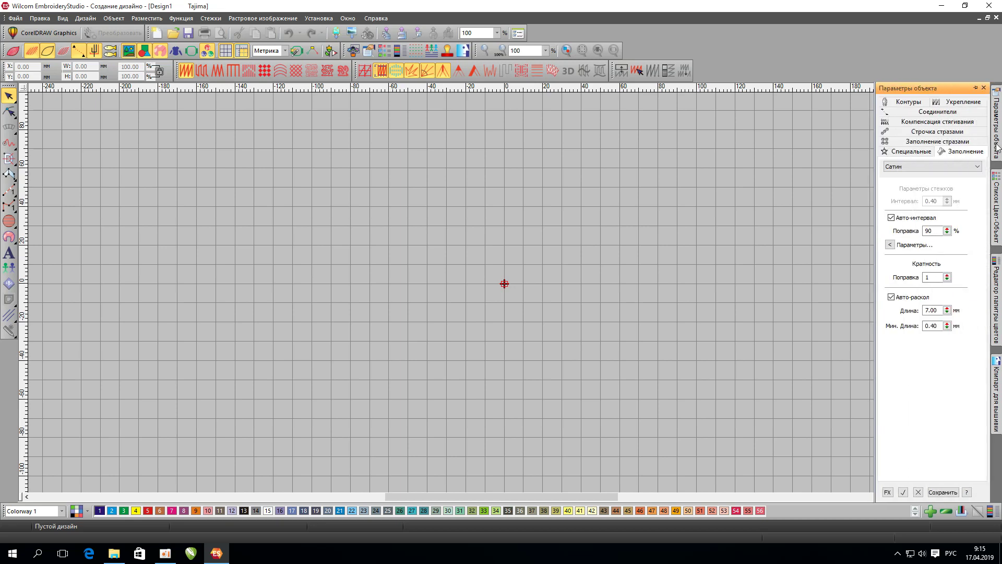
pyautogui.click(694, 172)
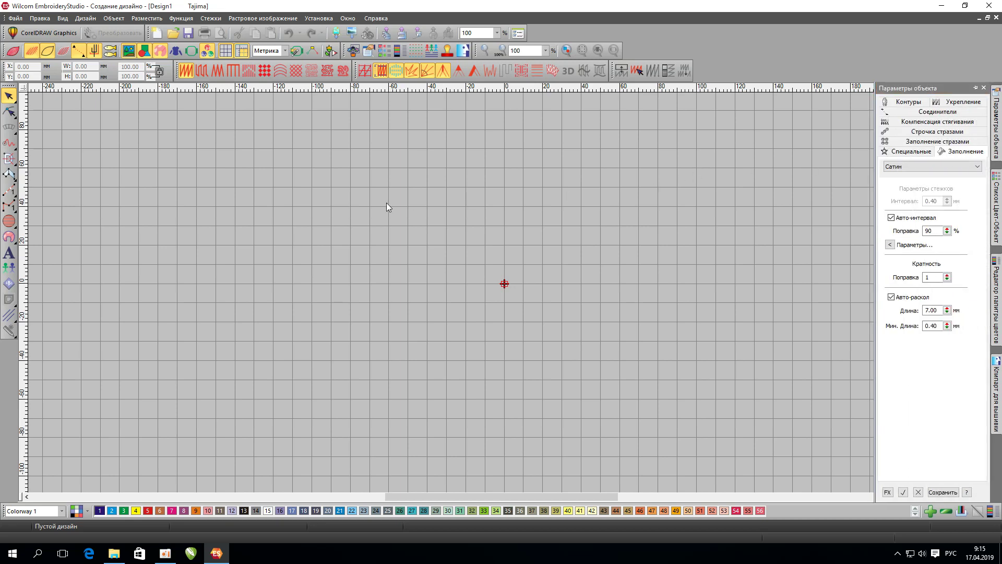
pyautogui.moveTo(253, 216); pyautogui.dragTo(415, 337)
pyautogui.moveTo(383, 209); pyautogui.dragTo(615, 350)
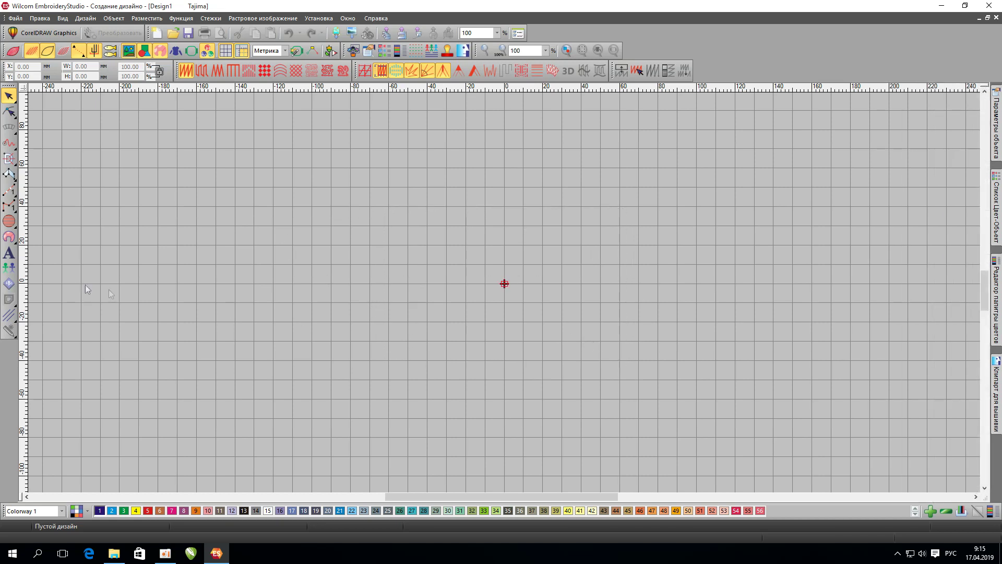
# Step: Activate the Lettering tool, browse the available fonts in its object properties and choose the TrueType font Arial
pyautogui.click(10, 254)
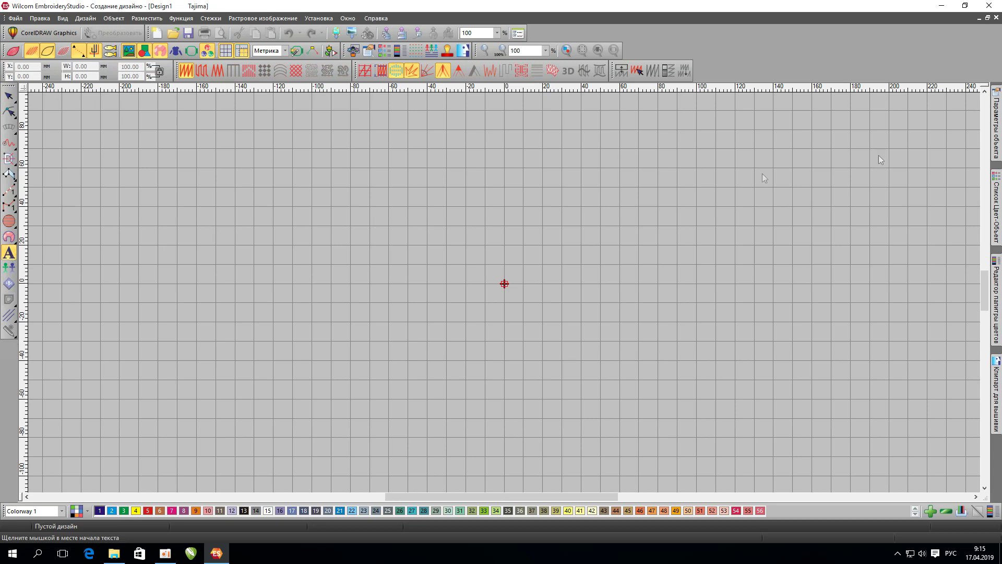
pyautogui.moveTo(997, 137)
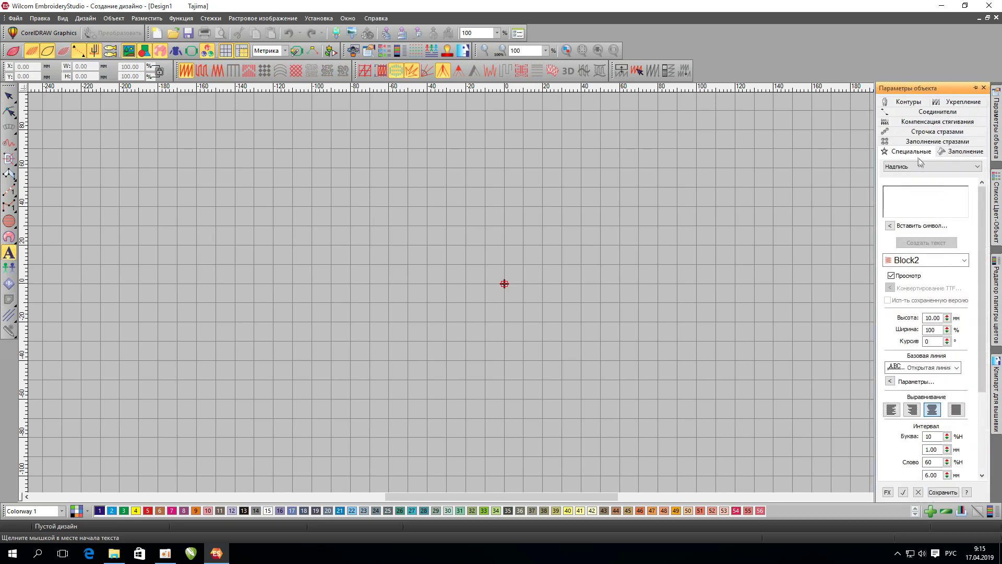
pyautogui.click(965, 260)
pyautogui.scroll(-10, 919, 318)
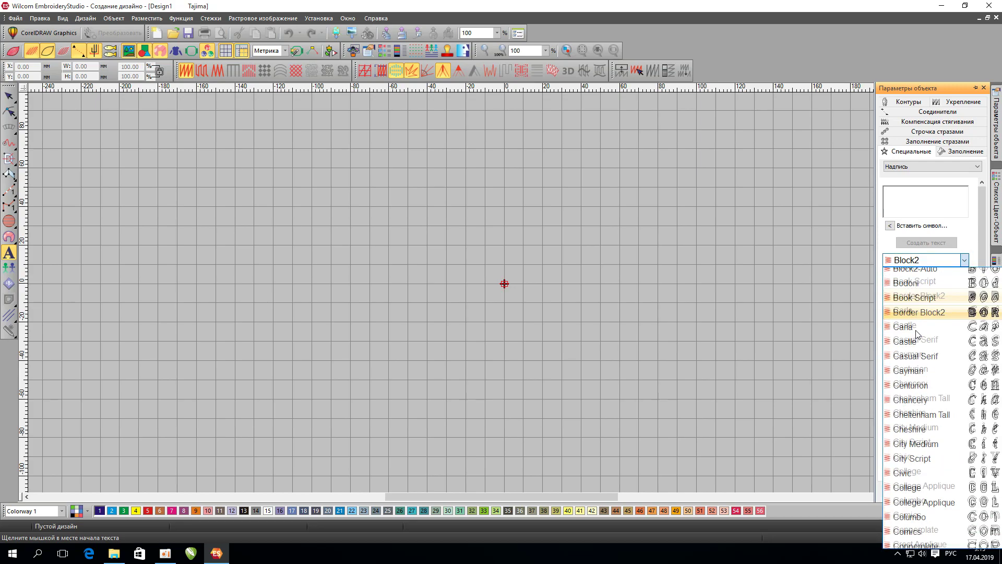
pyautogui.scroll(-20, 922, 423)
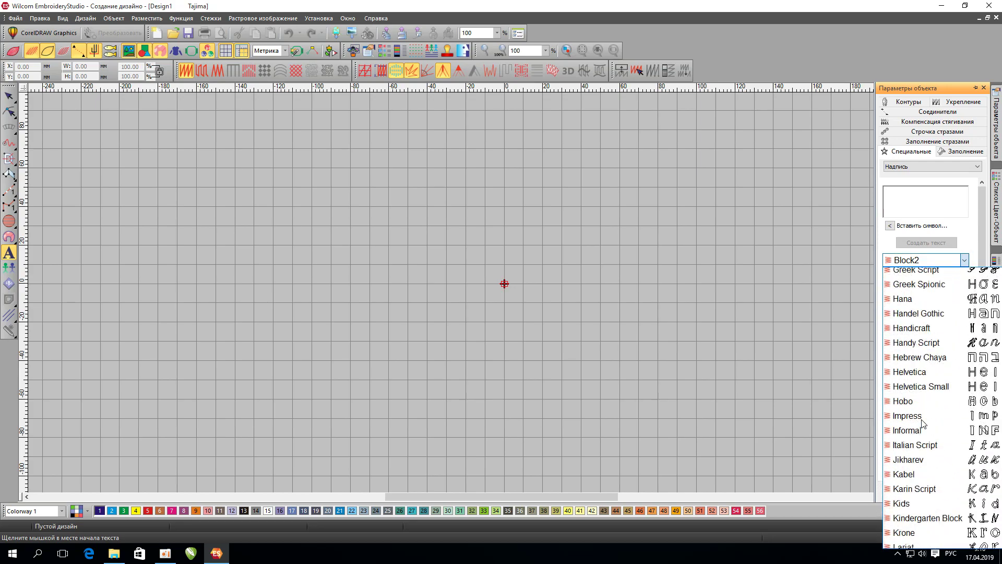
pyautogui.scroll(-20, 922, 423)
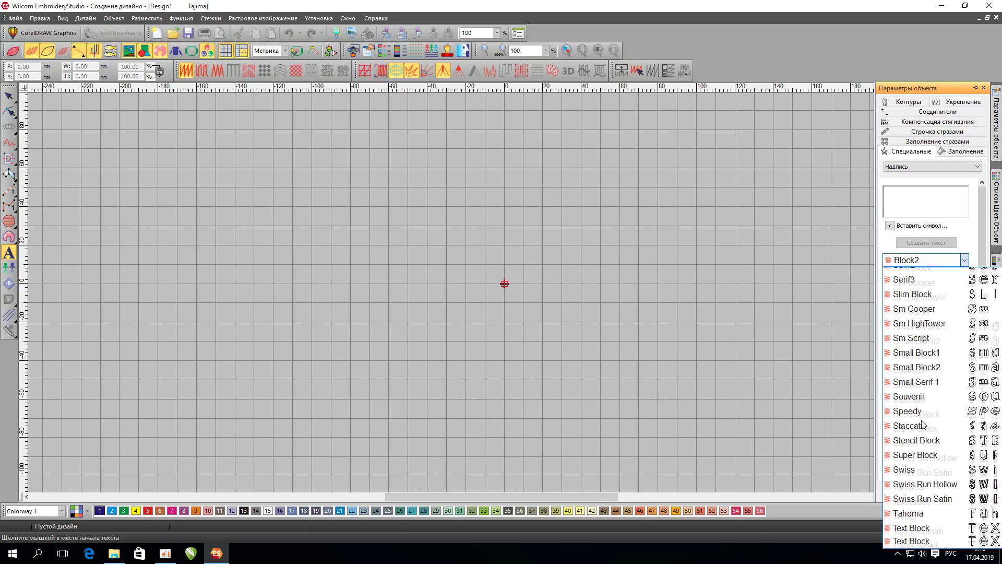
pyautogui.scroll(-5, 922, 423)
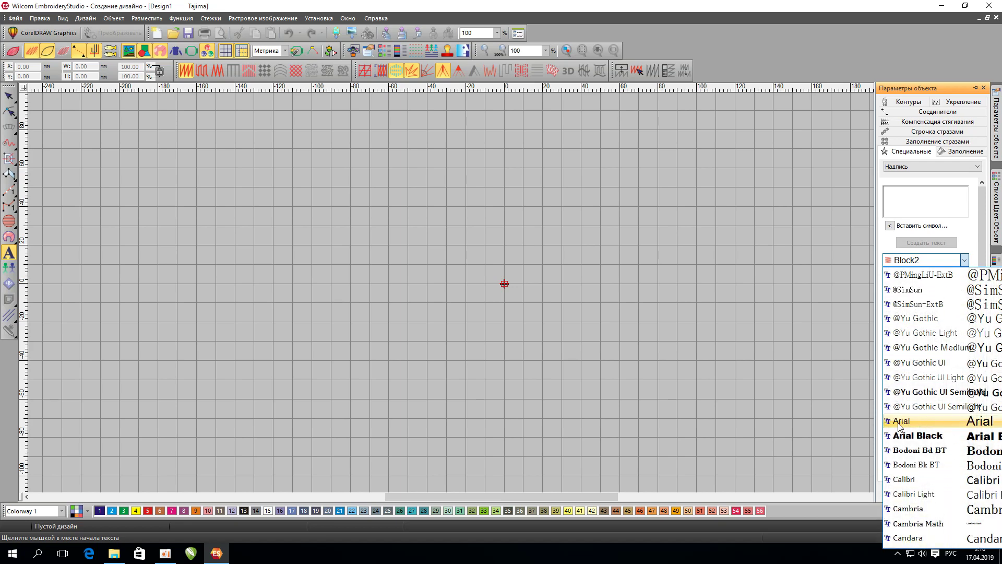
pyautogui.click(923, 423)
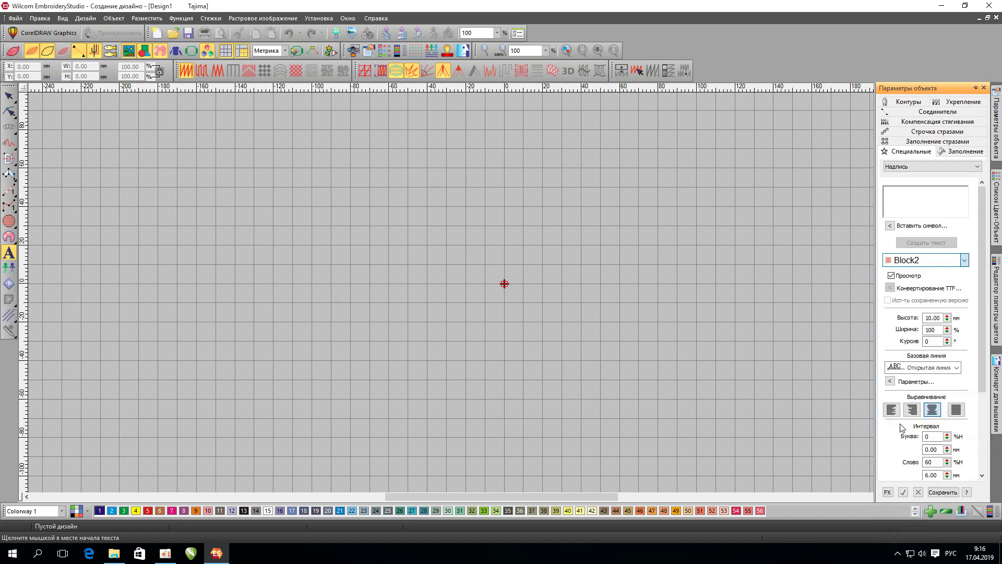
# Step: Save the current parameters in the template as defaults for new lettering (Надпись)
pyautogui.click(943, 492)
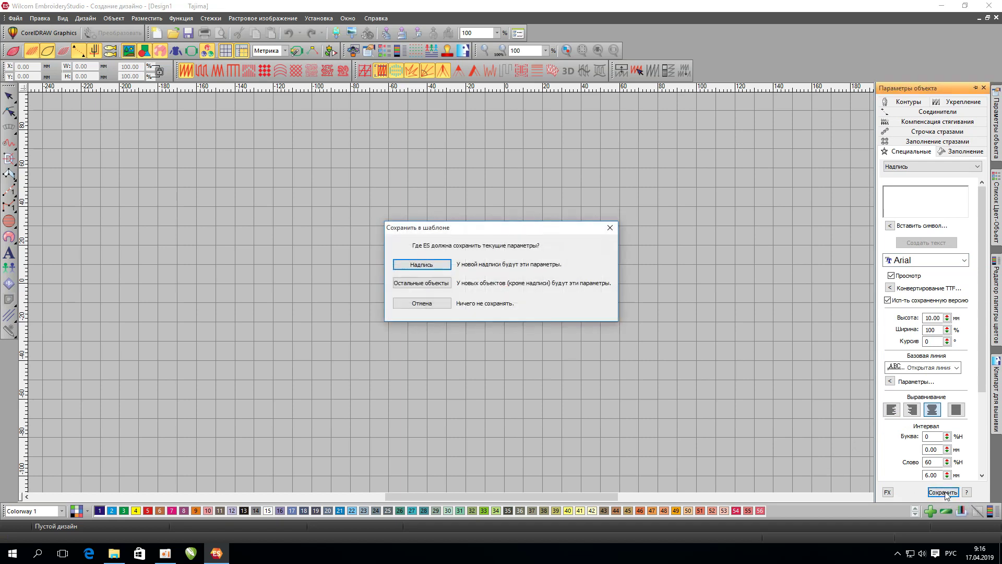
pyautogui.click(436, 269)
pyautogui.click(538, 302)
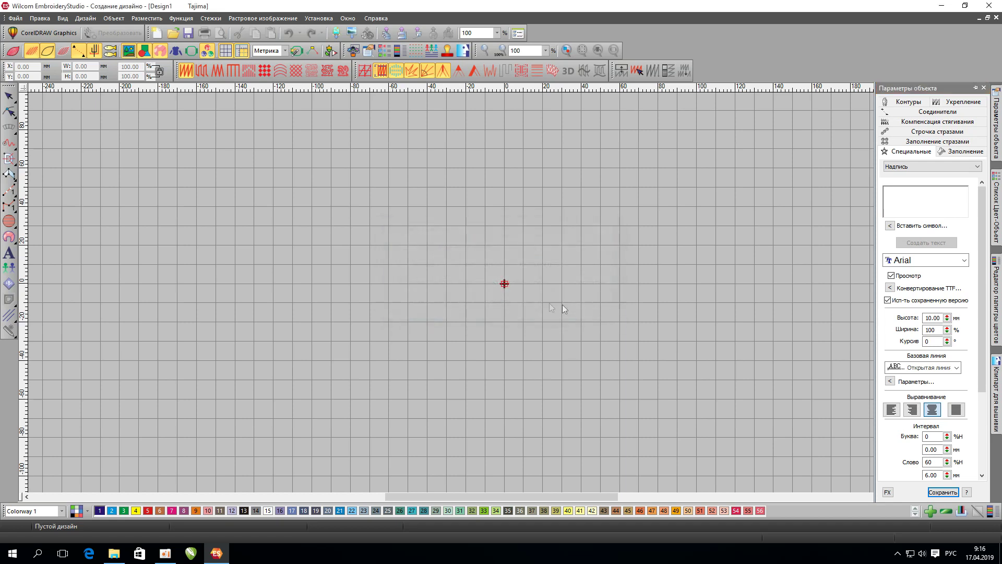
# Step: Create the lettering "Проба Wilcom e3.0" and enlarge it proportionally to about 229 mm wide by 24 mm high
pyautogui.click(918, 196)
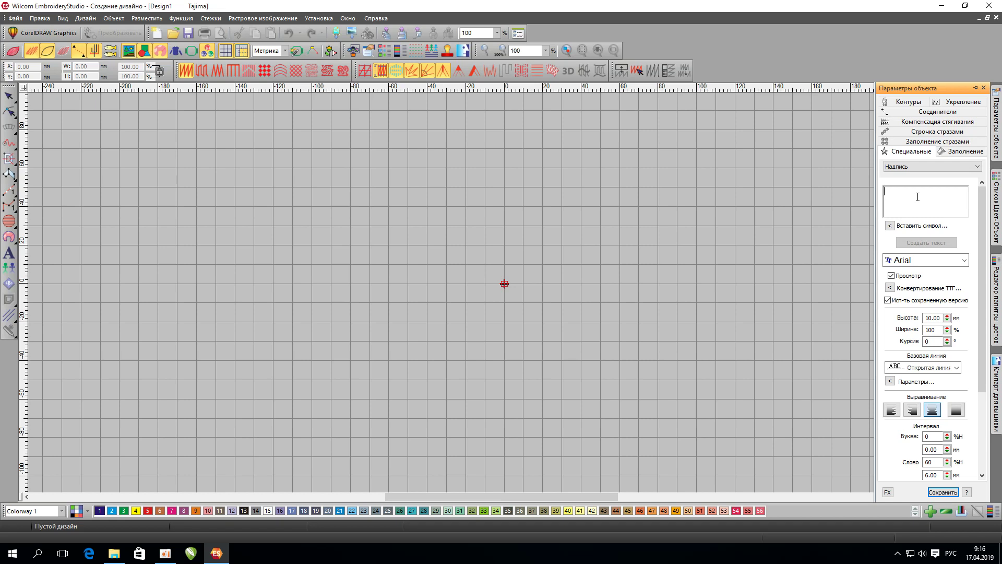
pyautogui.write('Проба')
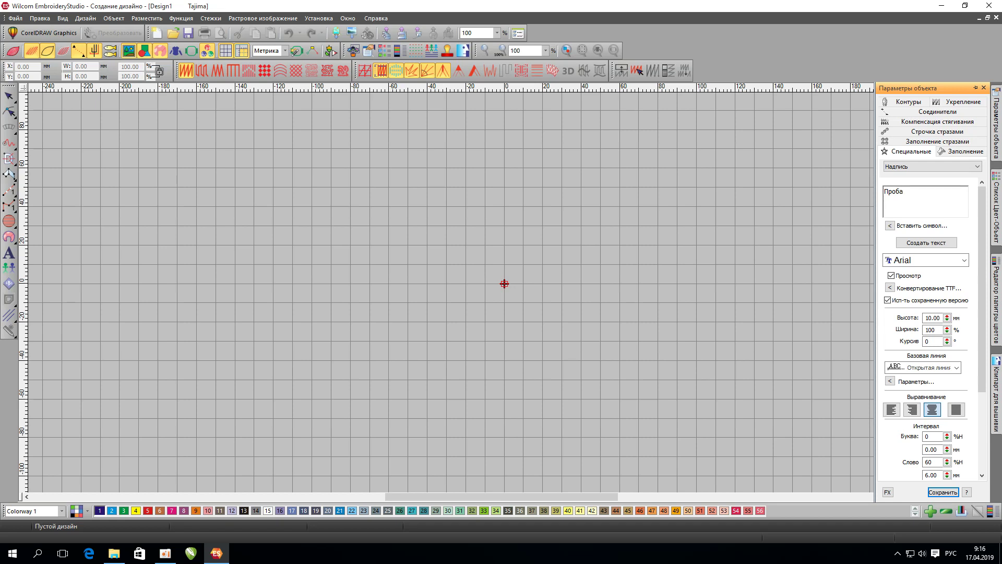
pyautogui.hotkey('alt', 'shift')
pyautogui.write('Wilcom e3.0')
pyautogui.click(934, 245)
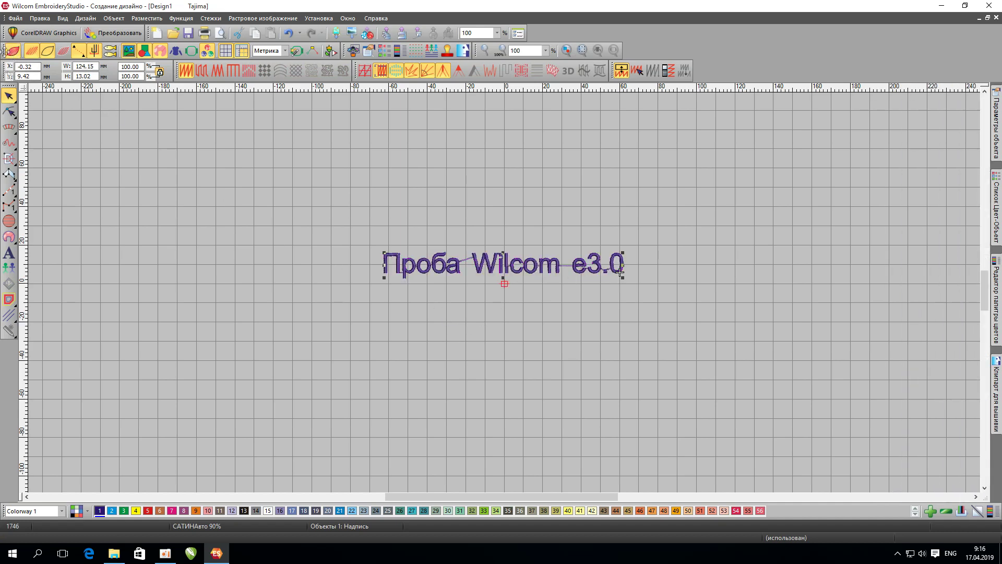
pyautogui.moveTo(384, 278); pyautogui.dragTo(180, 360)
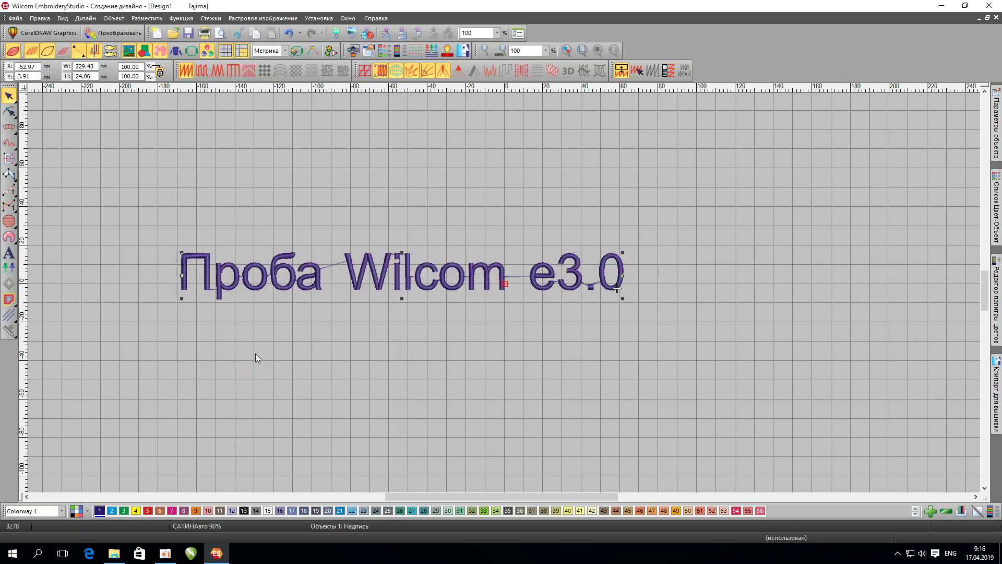
# Step: Save the design to the desktop as Проба_W in Wilcom EMB format and close it
pyautogui.click(15, 18)
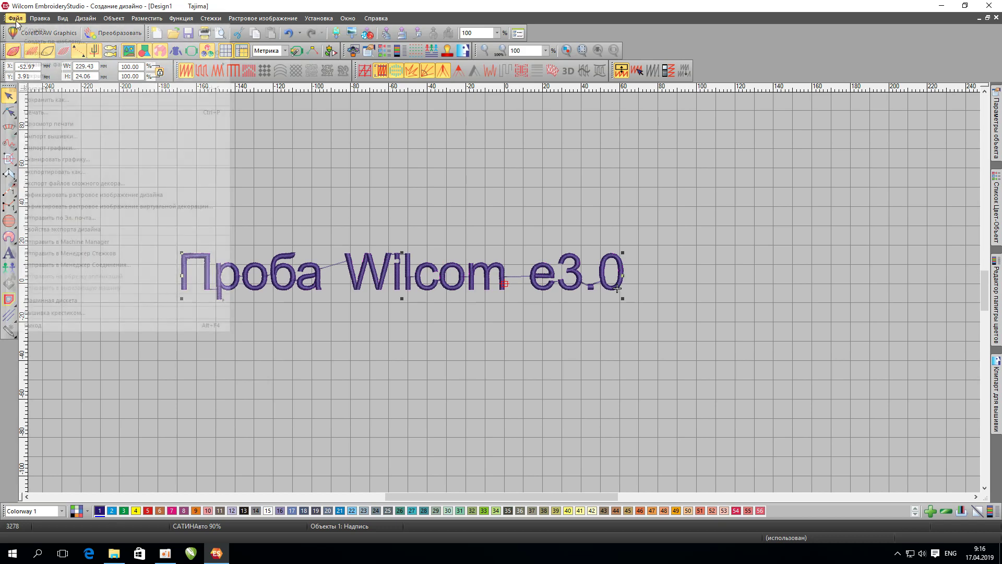
pyautogui.click(63, 100)
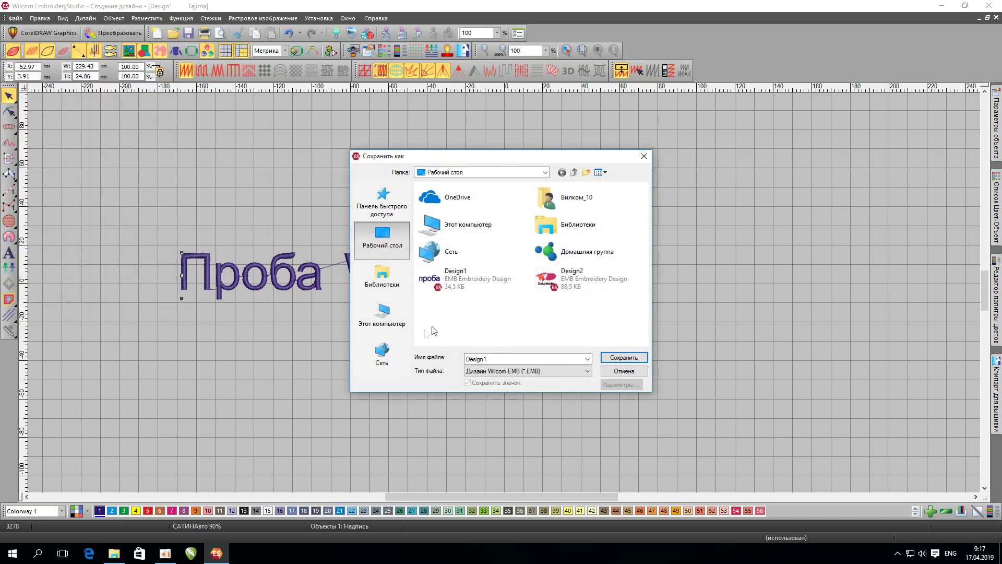
pyautogui.doubleClick(491, 359)
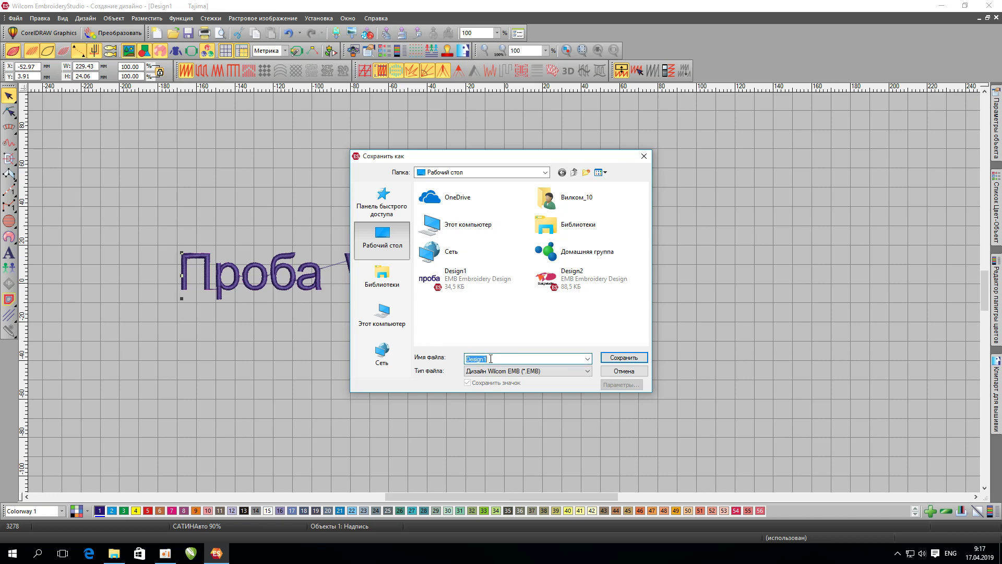
pyautogui.hotkey('alt', 'shift')
pyautogui.write('П')
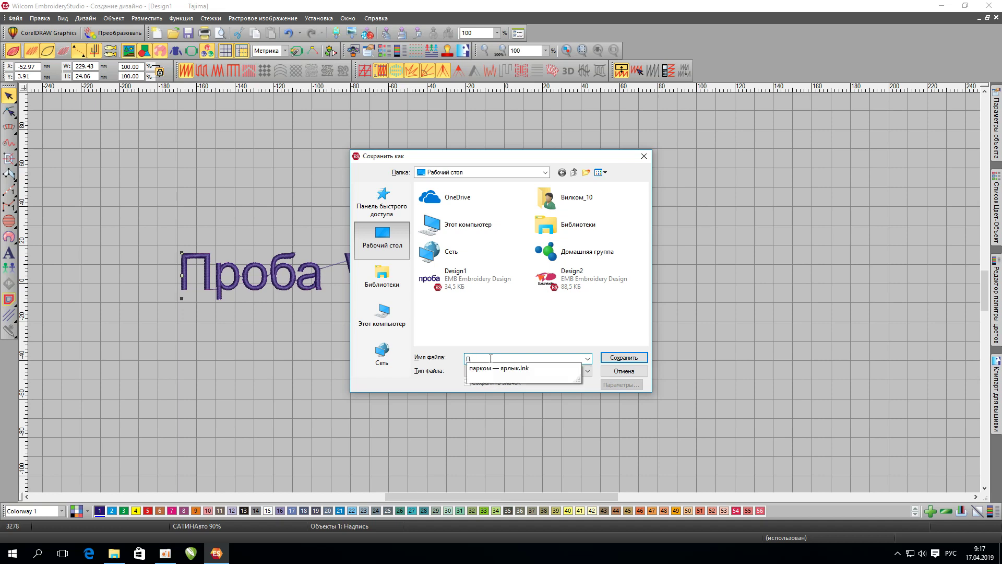
pyautogui.write('роба_')
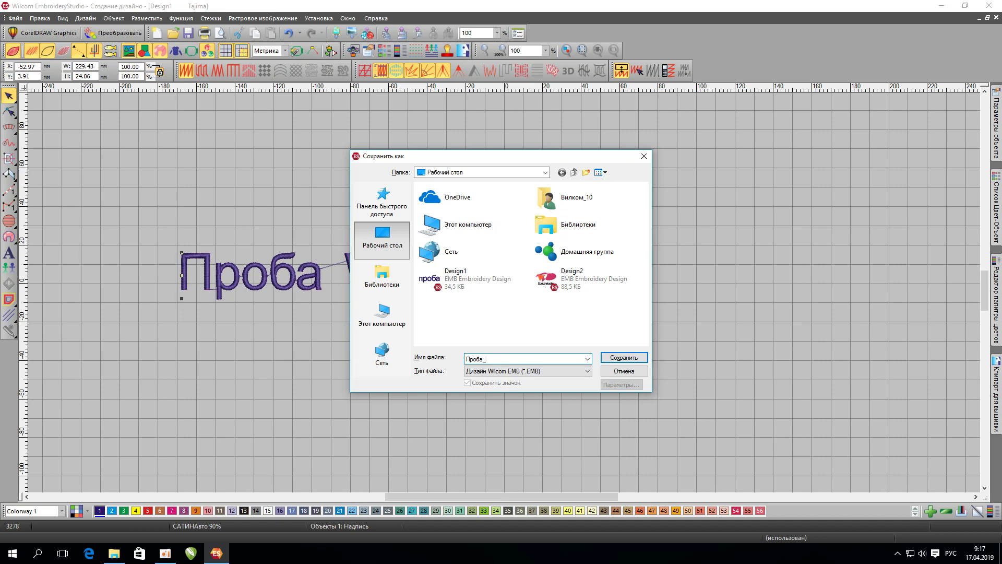
pyautogui.hotkey('alt', 'shift')
pyautogui.write('W')
pyautogui.click(631, 357)
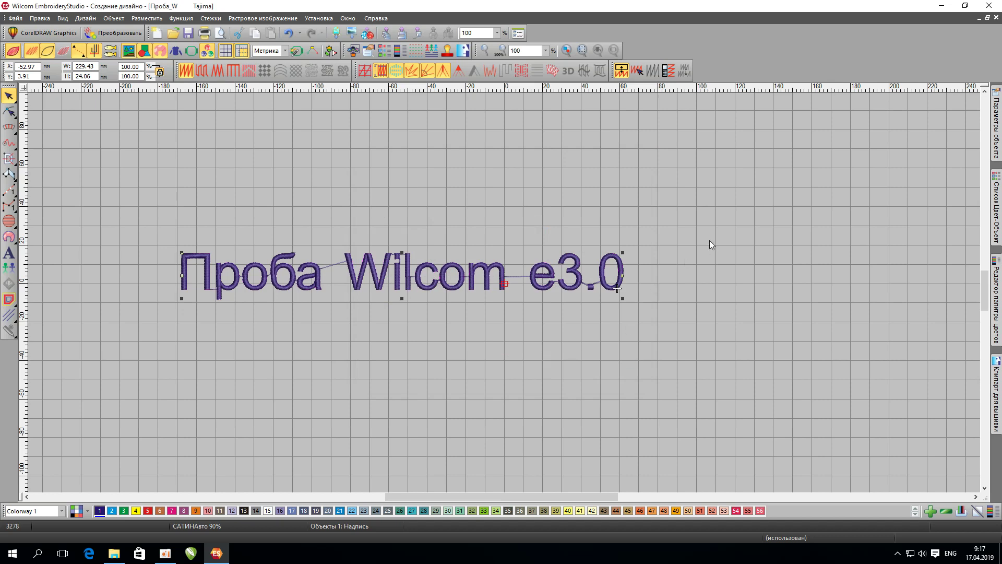
pyautogui.click(996, 18)
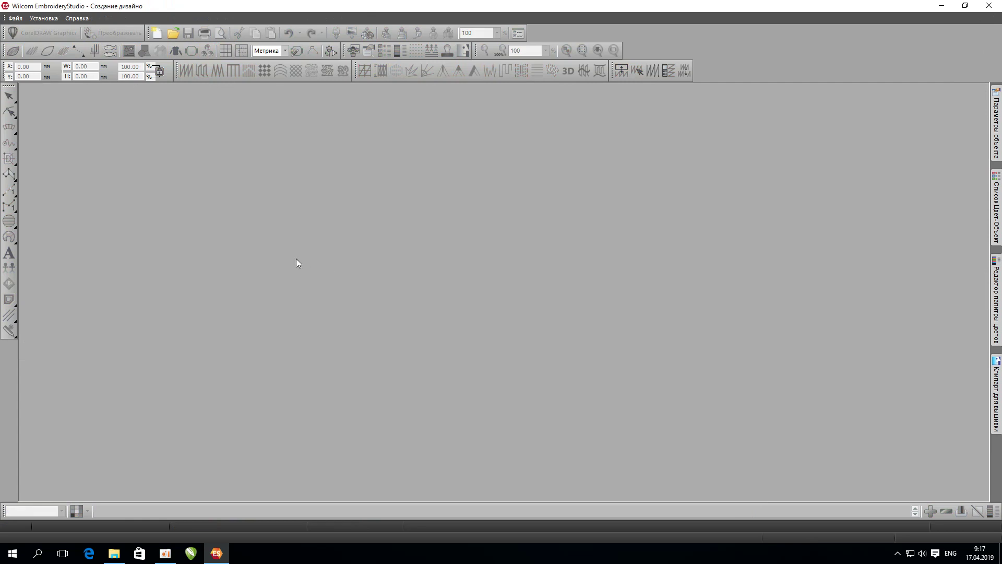
# Step: Create a new design in CorelDRAW mode and open the Samples - EmbroideryStudio e3.0 folder on drive C for import
pyautogui.click(15, 19)
pyautogui.click(21, 32)
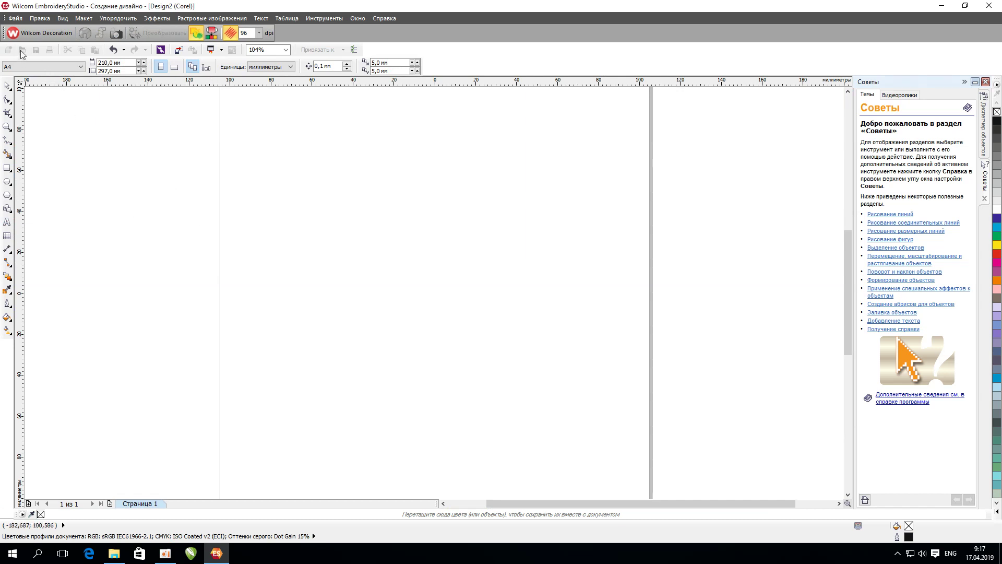
pyautogui.click(15, 19)
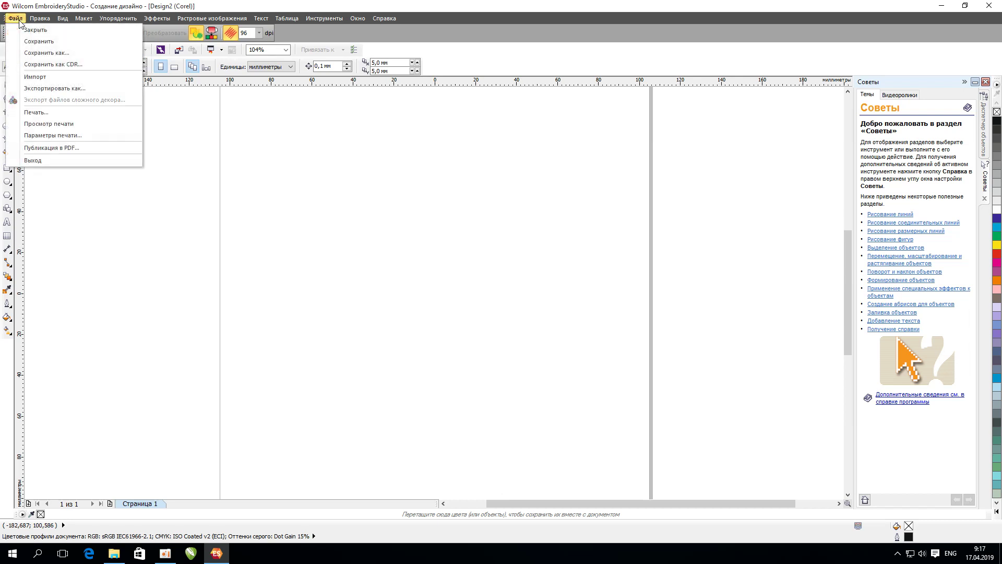
pyautogui.click(48, 78)
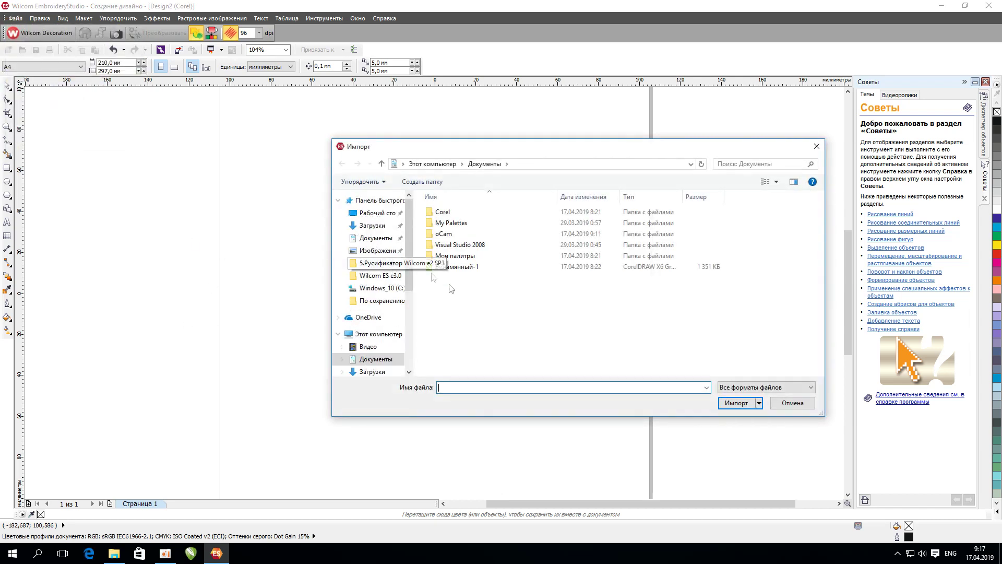
pyautogui.click(390, 289)
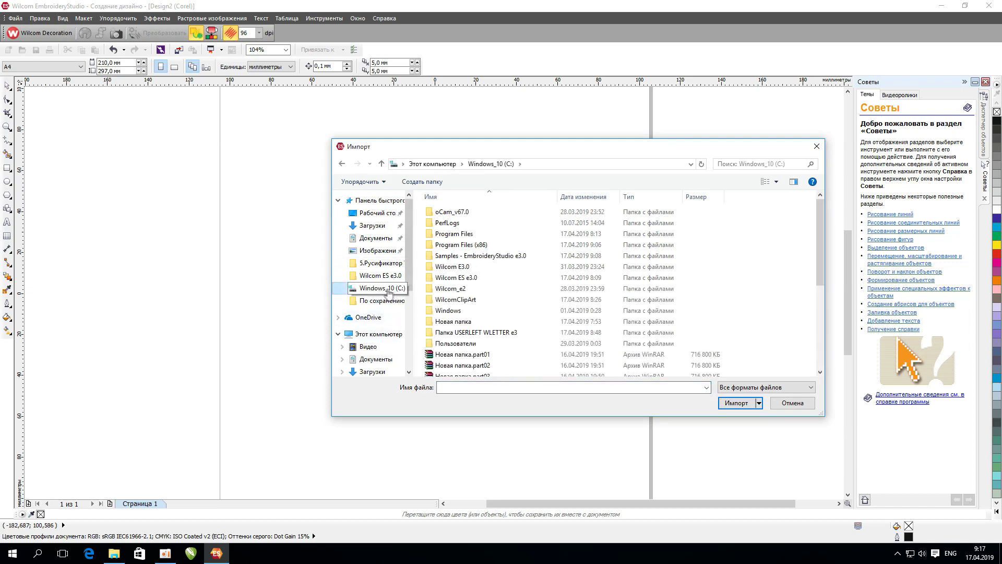
pyautogui.doubleClick(480, 257)
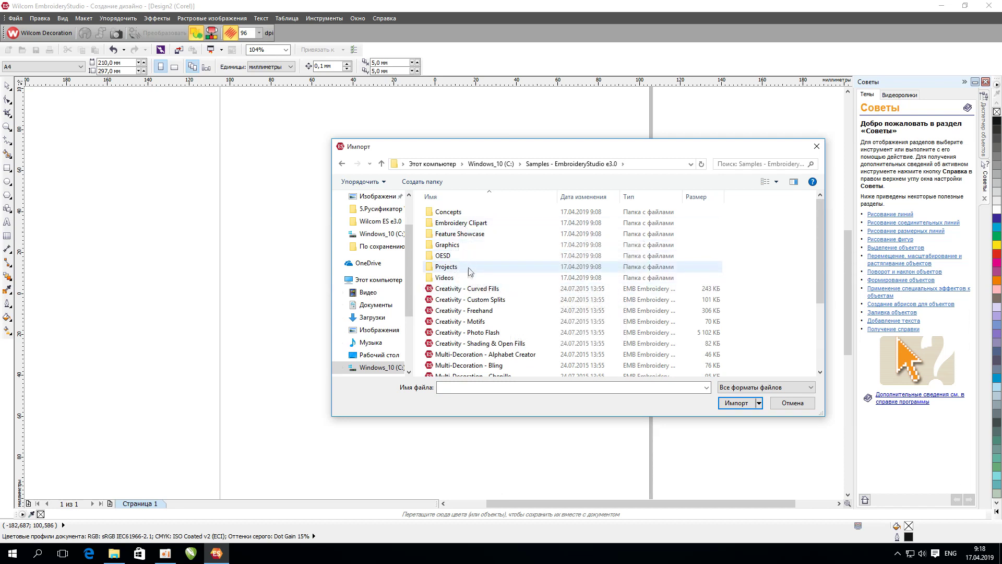
# Step: Look through the sample designs in the Embroidery Clipart > Flags and Feature Showcase > Lettering folders
pyautogui.scroll(-3, 486, 271)
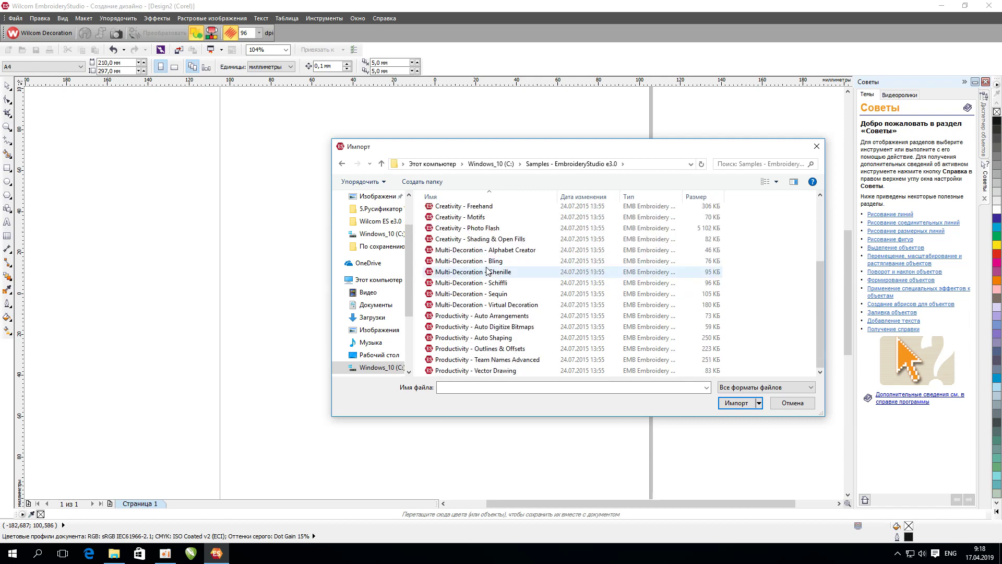
pyautogui.scroll(3, 487, 271)
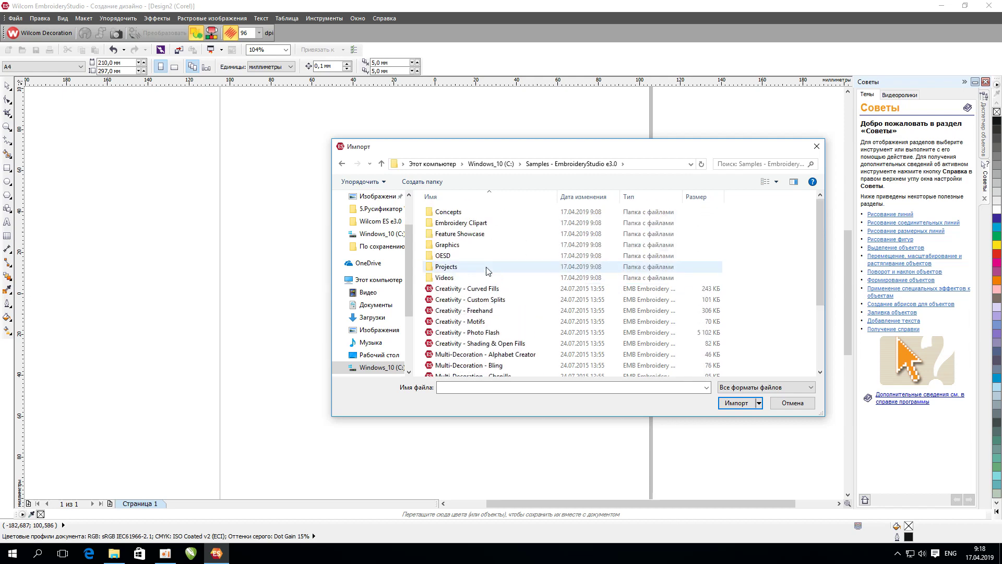
pyautogui.doubleClick(481, 225)
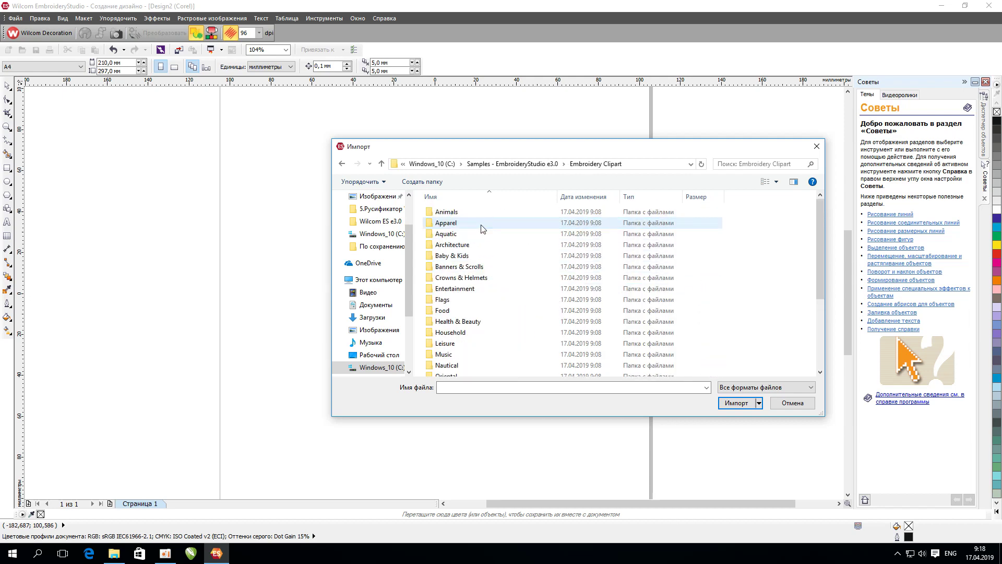
pyautogui.doubleClick(458, 301)
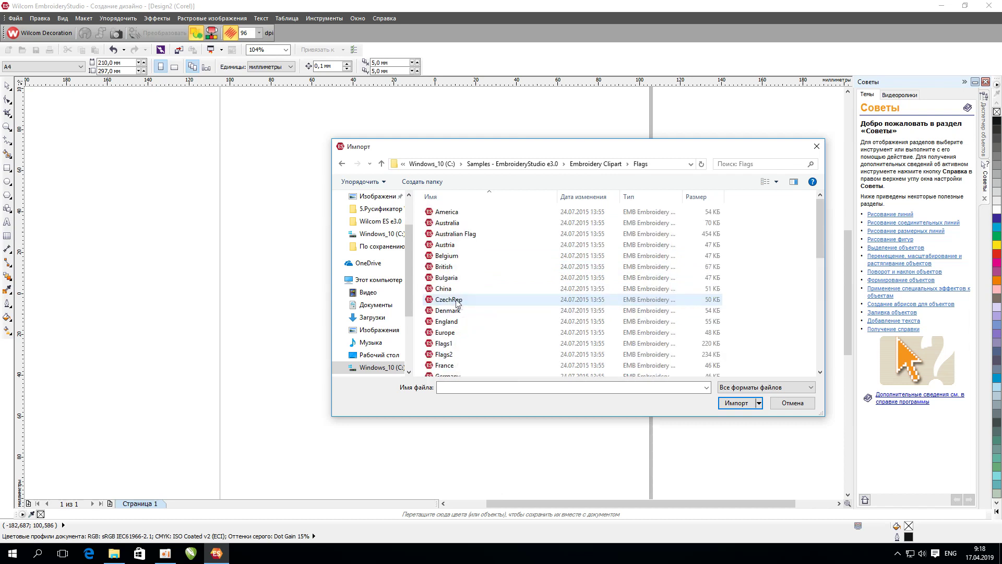
pyautogui.scroll(-3, 481, 293)
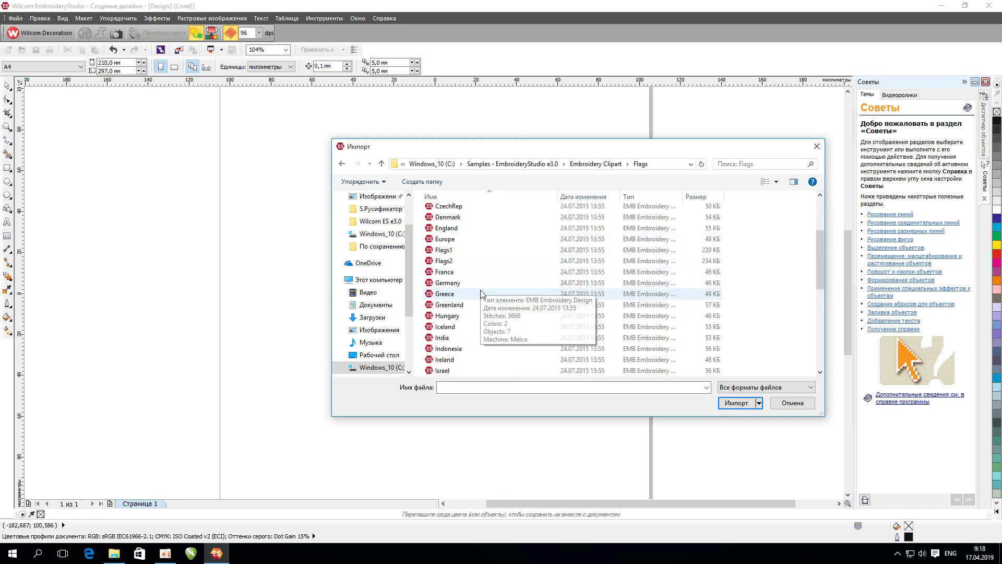
pyautogui.scroll(-3, 481, 293)
pyautogui.scroll(-2, 481, 293)
pyautogui.click(450, 328)
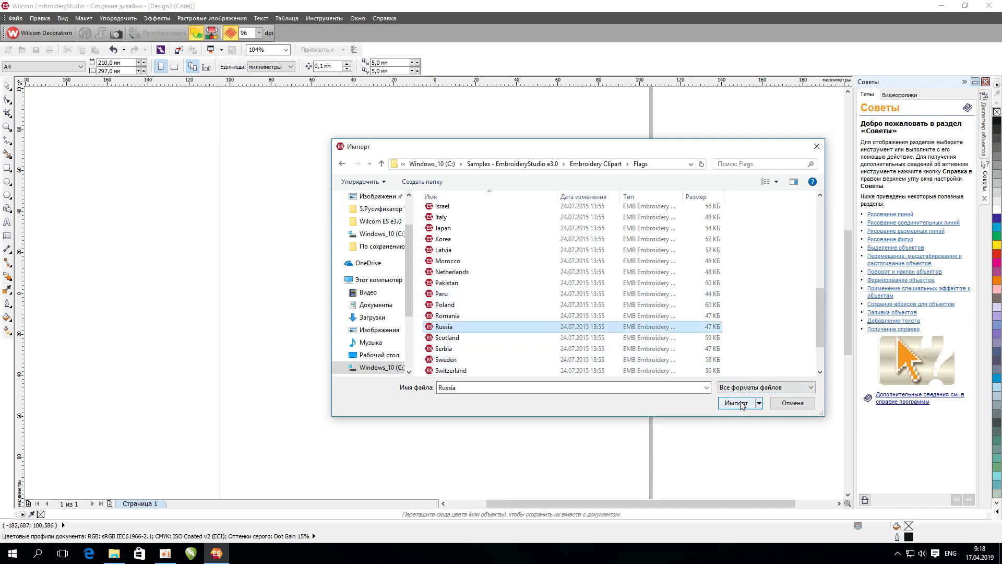
pyautogui.click(342, 165)
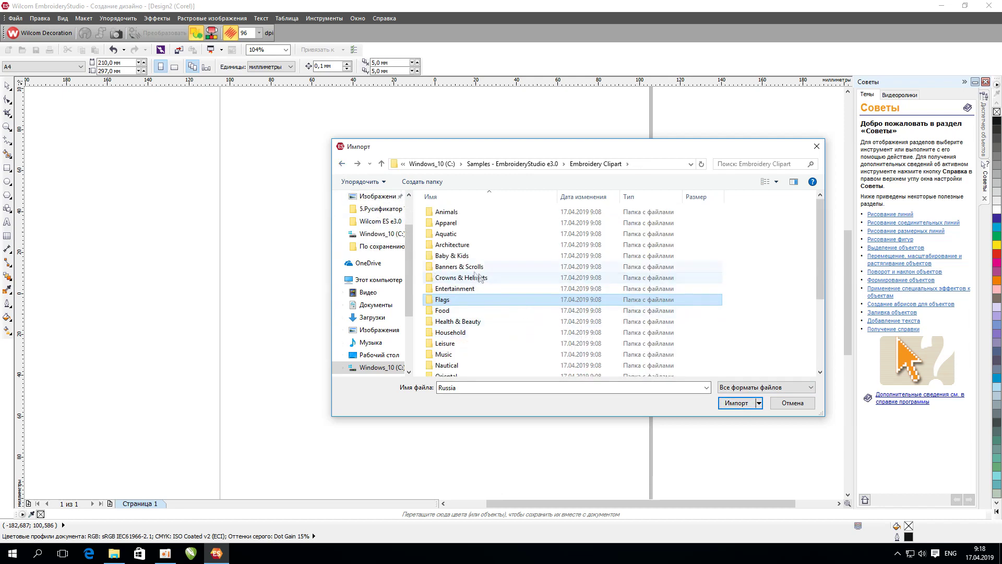
pyautogui.click(342, 164)
pyautogui.doubleClick(476, 235)
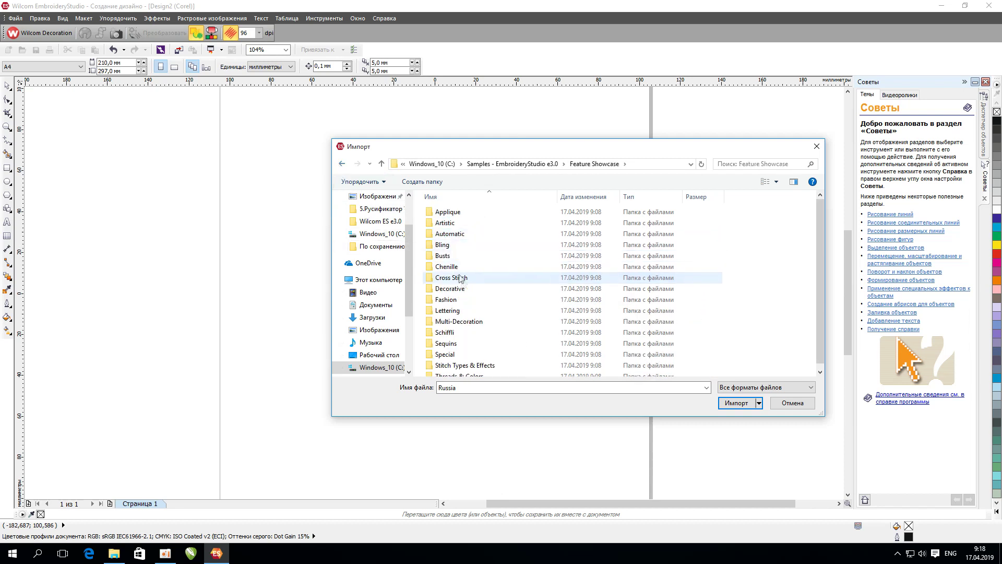
pyautogui.doubleClick(466, 313)
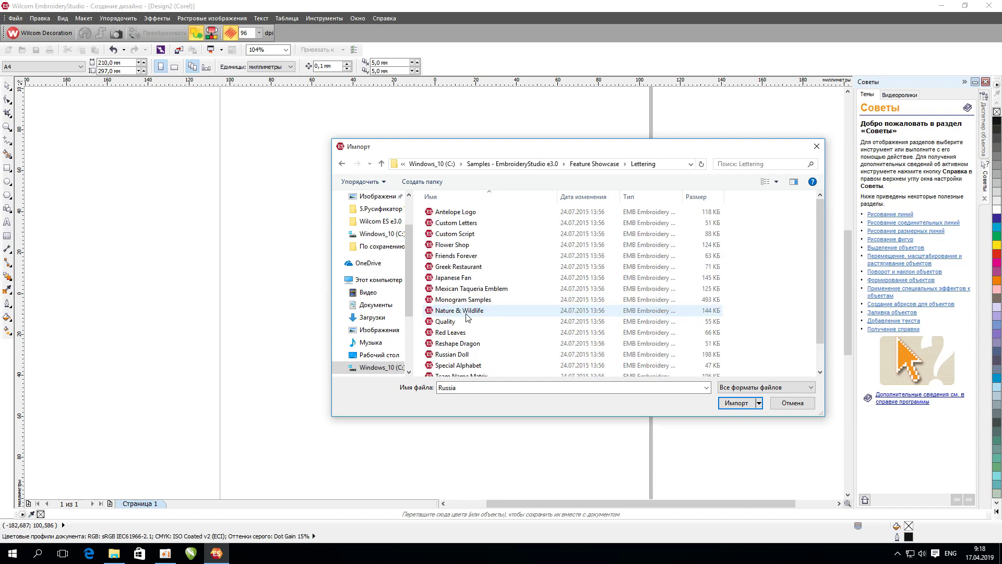
pyautogui.click(343, 165)
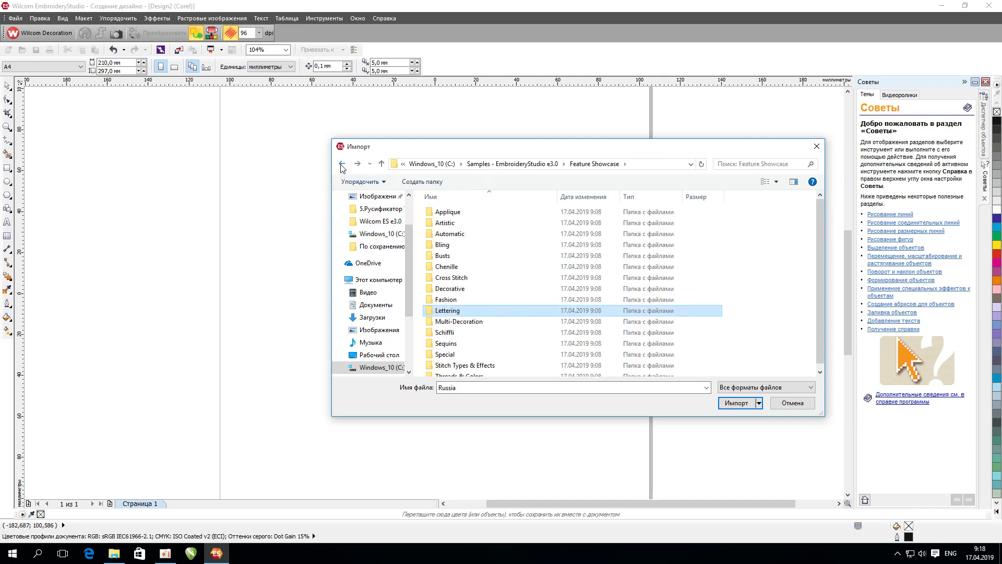
pyautogui.click(343, 165)
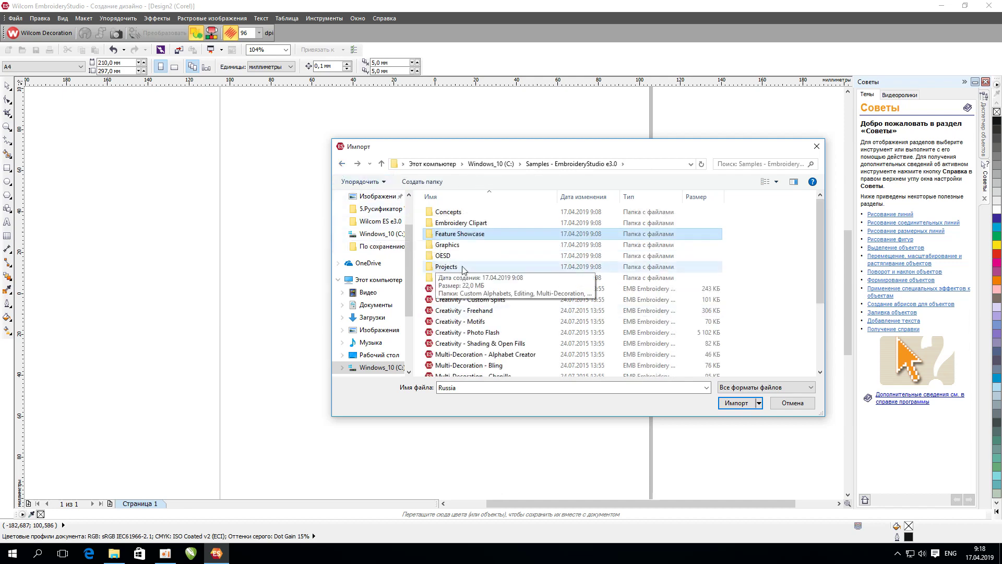
# Step: Import the Cat drawing from the Graphics > Vector samples and place it about 107 mm wide by 124 mm high on the page
pyautogui.click(458, 247)
pyautogui.doubleClick(459, 252)
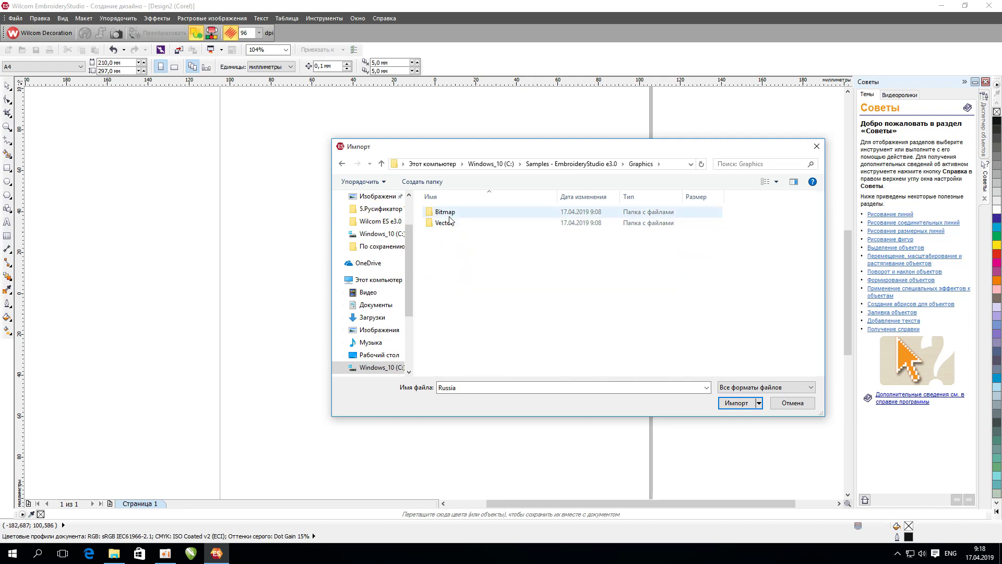
pyautogui.click(450, 225)
pyautogui.doubleClick(450, 225)
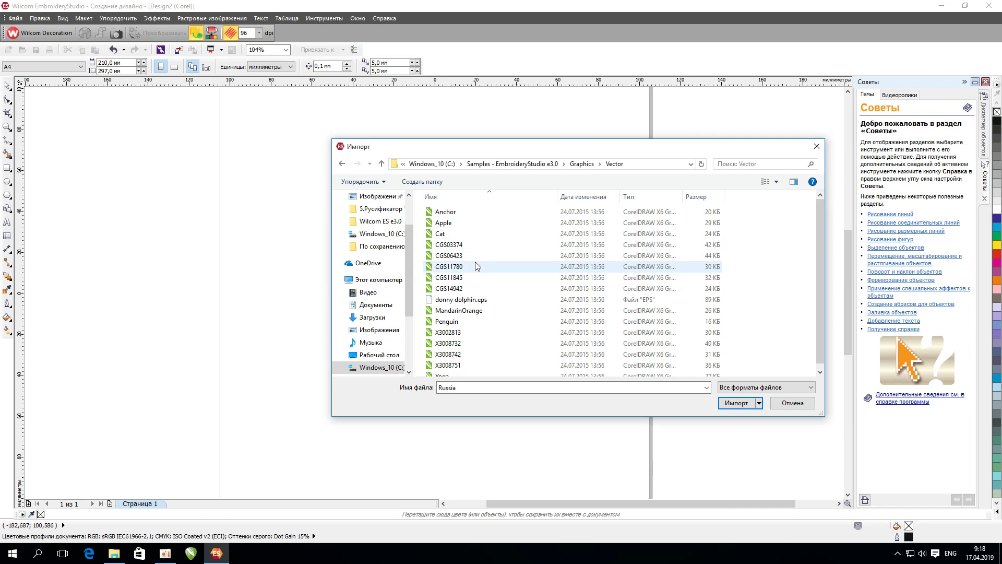
pyautogui.click(442, 236)
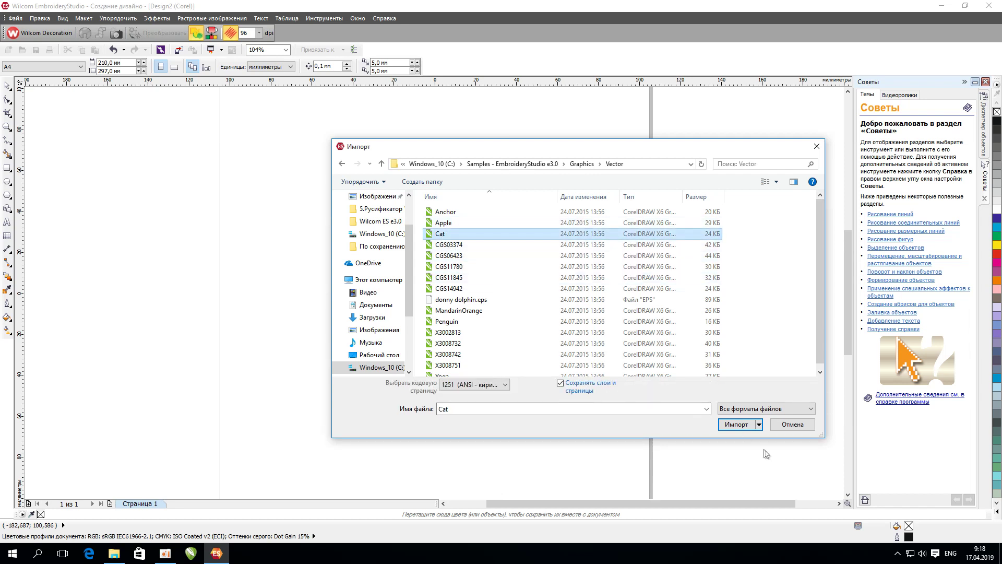
pyautogui.click(736, 423)
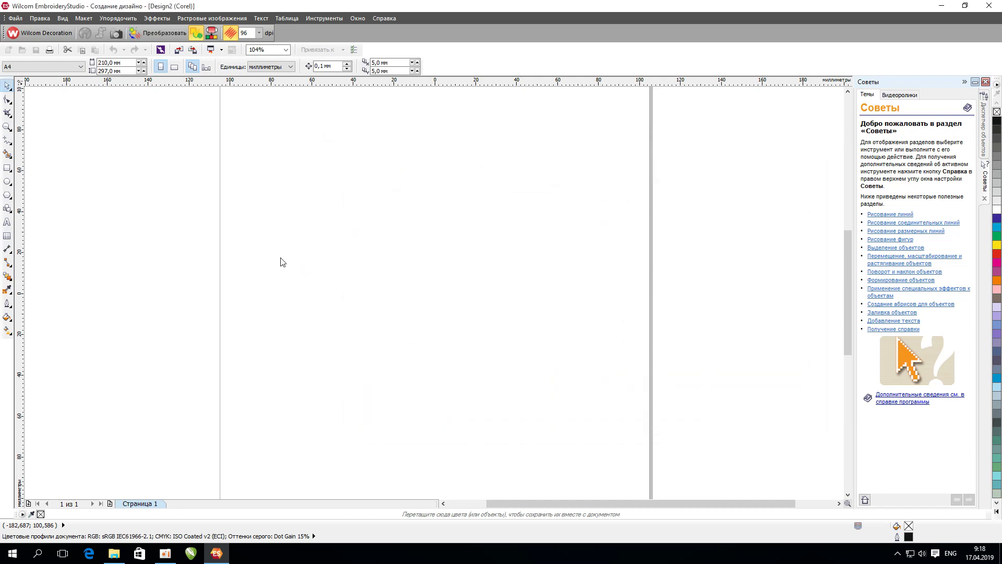
pyautogui.moveTo(588, 454); pyautogui.dragTo(219, 227)
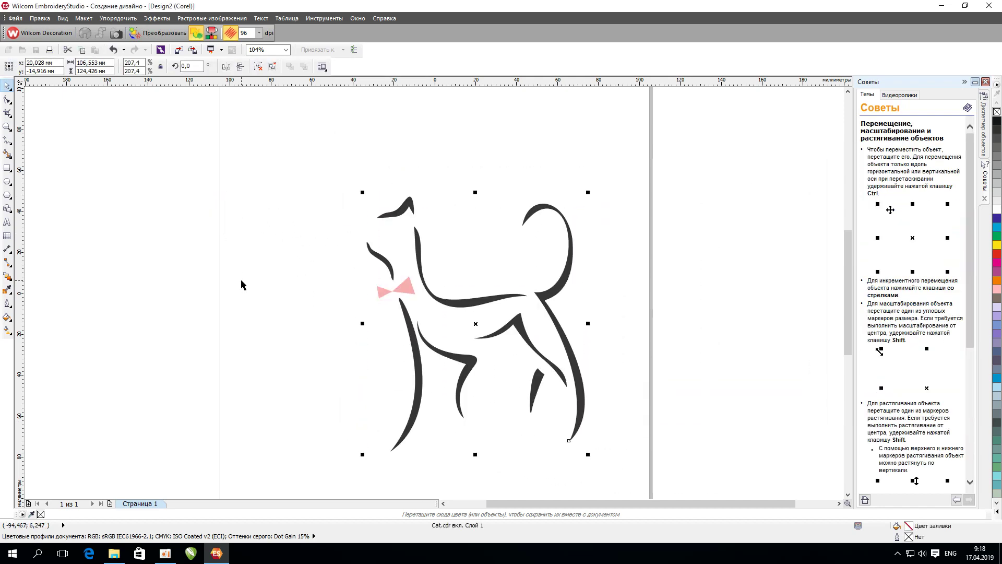
# Step: Convert the imported cat drawing to embroidery
pyautogui.scroll(-4, 247, 297)
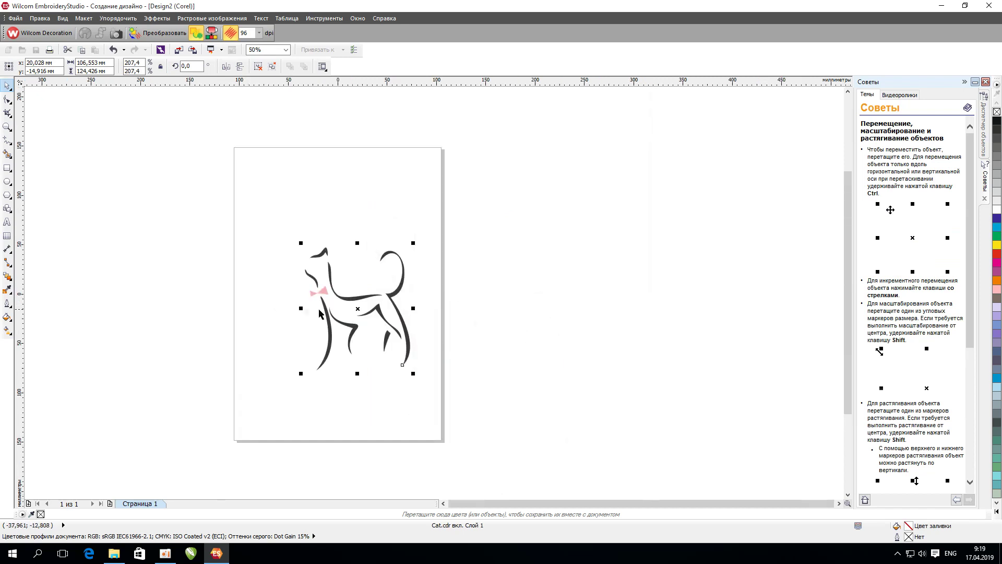
pyautogui.scroll(4, 346, 324)
pyautogui.scroll(-2, 345, 325)
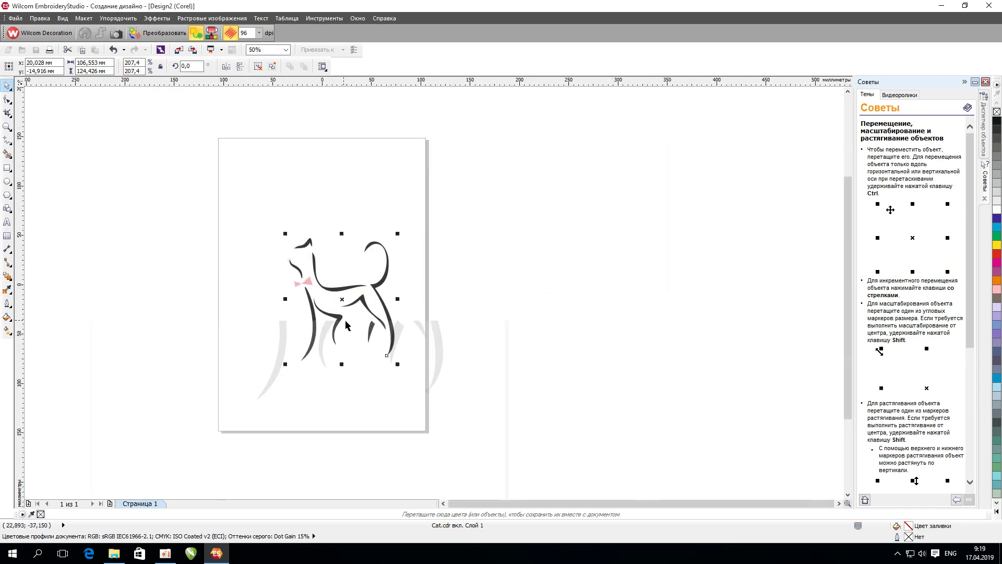
pyautogui.click(167, 36)
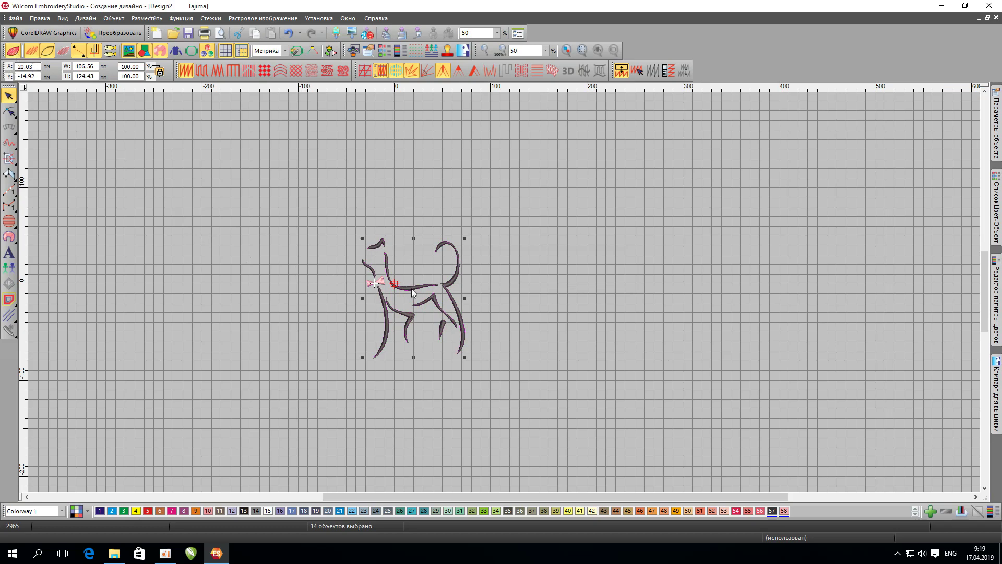
pyautogui.scroll(2, 411, 289)
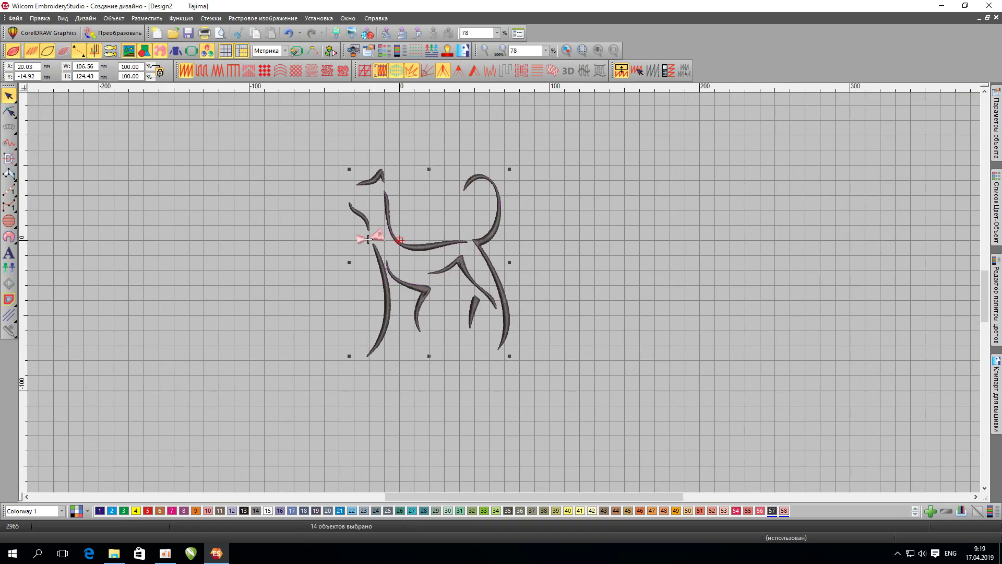
# Step: Inspect the cat in the color-object list, selecting the color 57 objects and the color 58 object, and clear the selection
pyautogui.moveTo(998, 219)
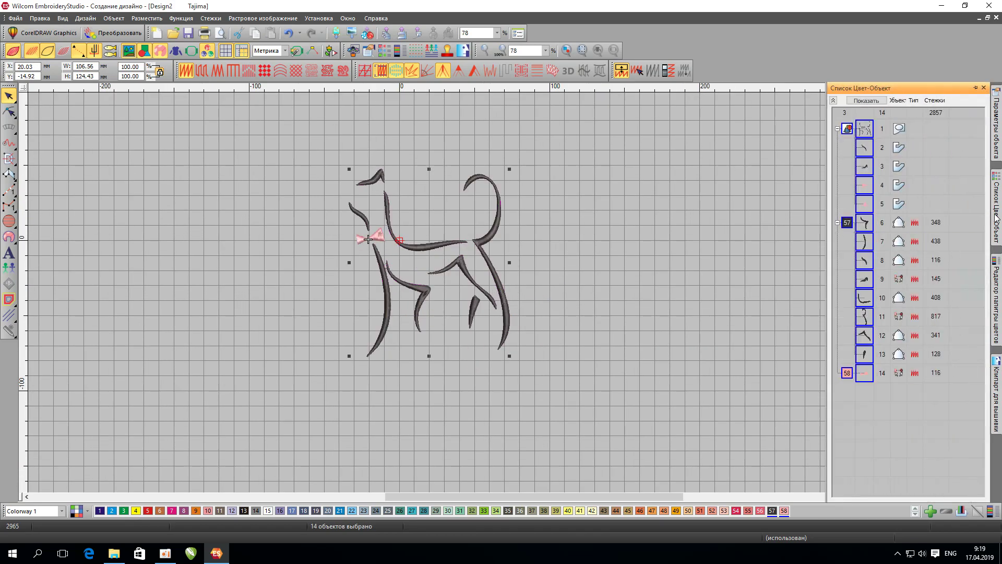
pyautogui.click(843, 281)
pyautogui.click(850, 226)
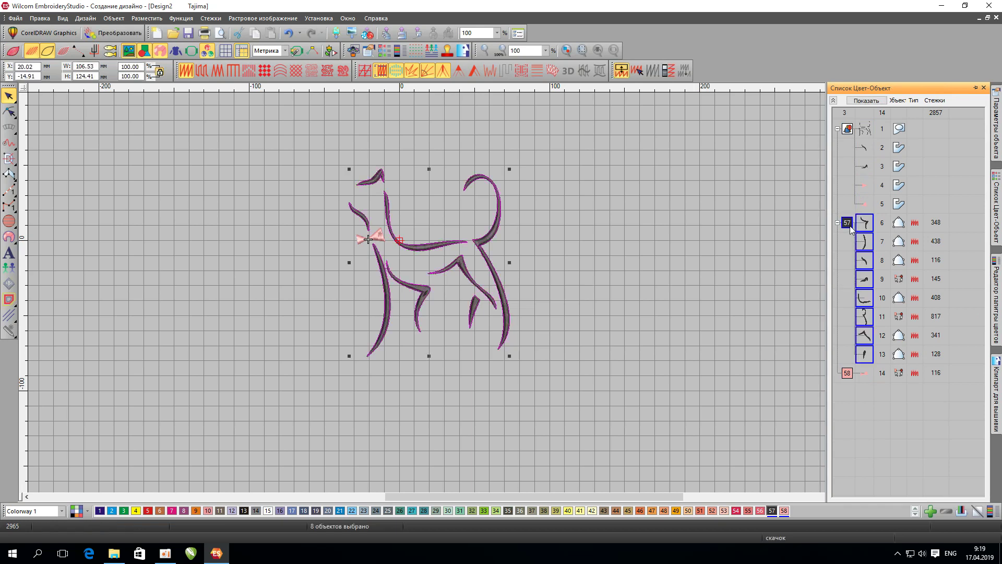
pyautogui.click(867, 376)
pyautogui.click(639, 365)
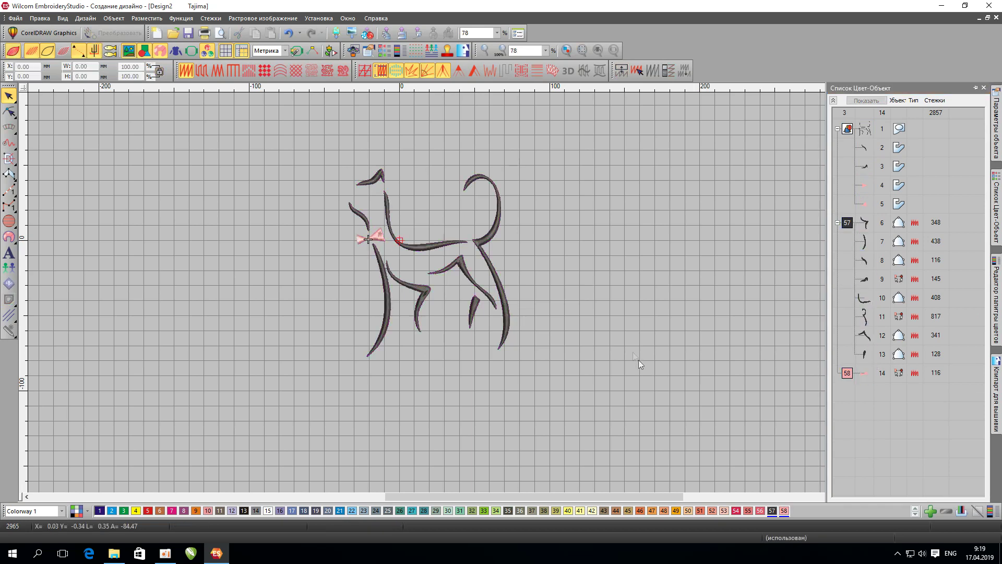
pyautogui.hscroll(-3, 504, 292)
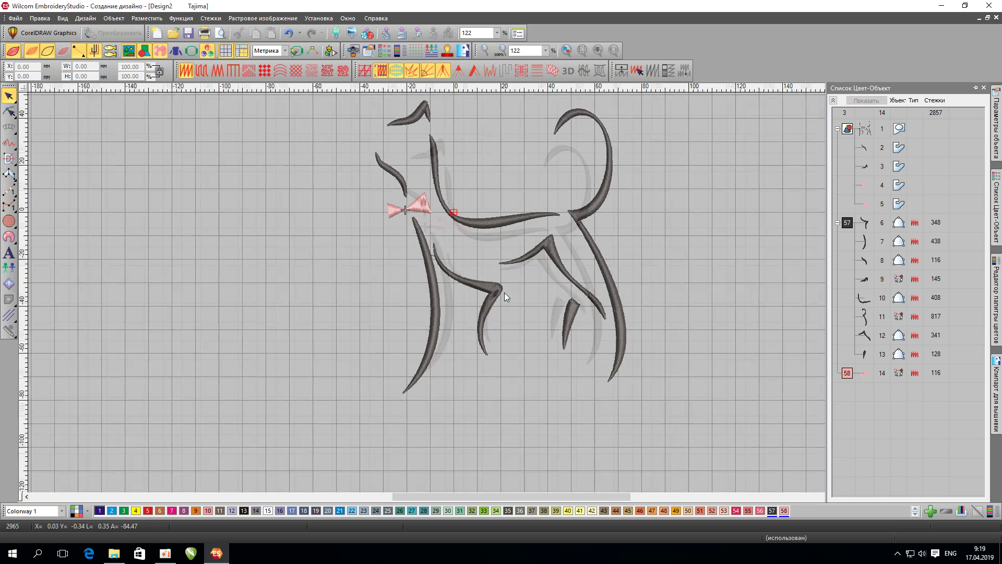
# Step: Save the cat design to the desktop as Kat in Wilcom EMB format
pyautogui.click(15, 18)
pyautogui.click(72, 101)
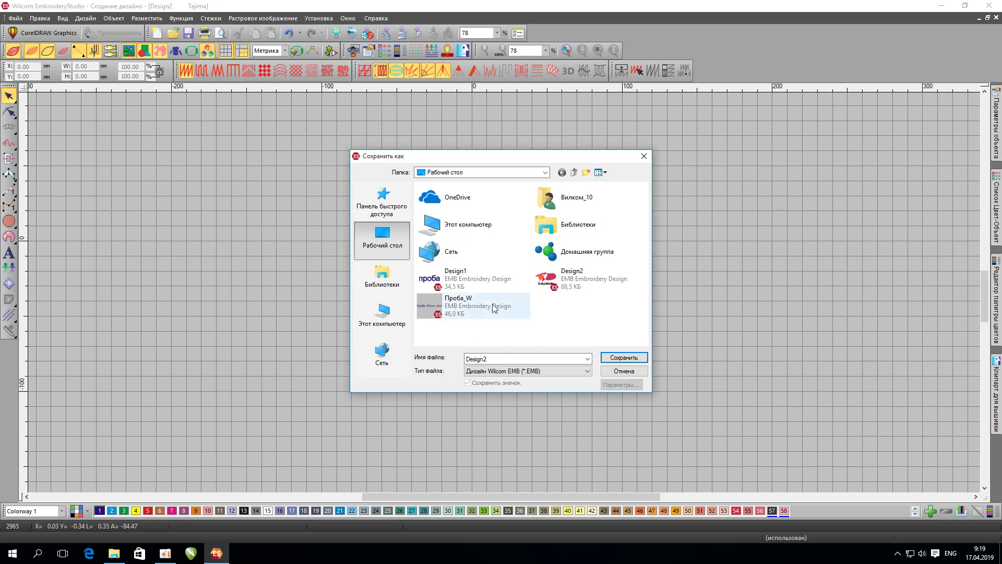
pyautogui.doubleClick(502, 360)
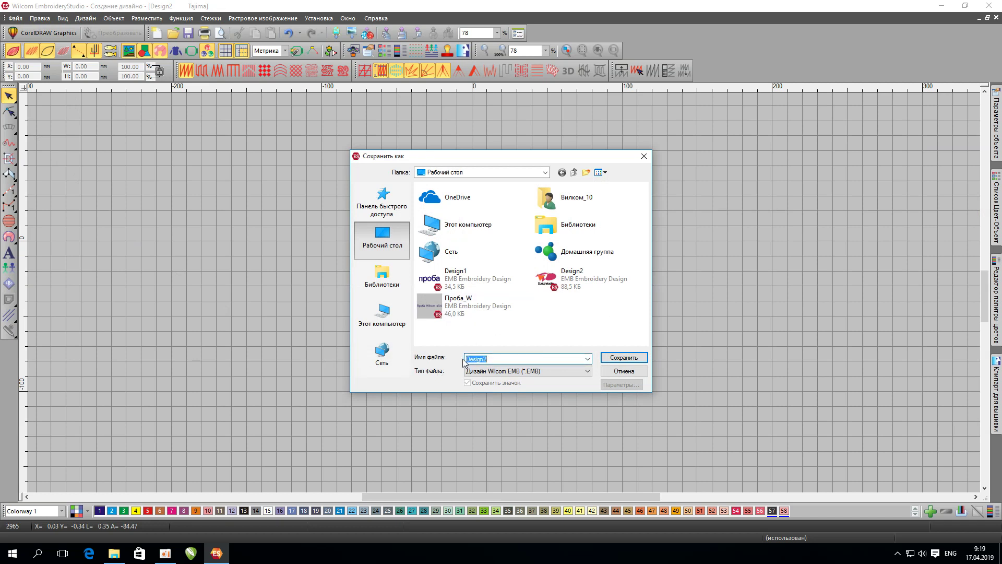
pyautogui.hotkey('alt', 'shift')
pyautogui.hotkey('alt', 'shift')
pyautogui.write('Kat')
pyautogui.click(622, 357)
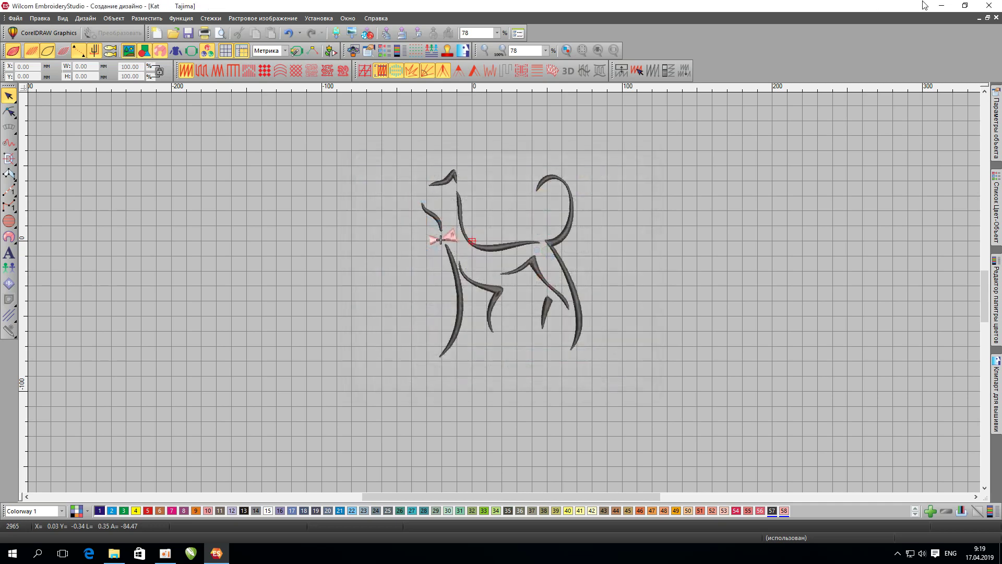
# Step: Check the desktop for the saved Kat file and close the design in EmbroideryStudio
pyautogui.click(941, 6)
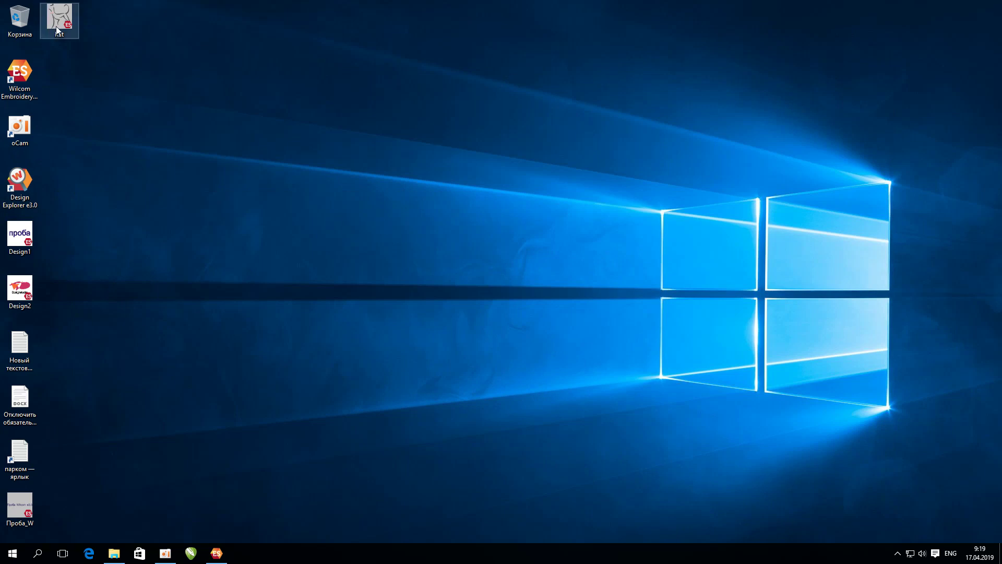
pyautogui.click(216, 553)
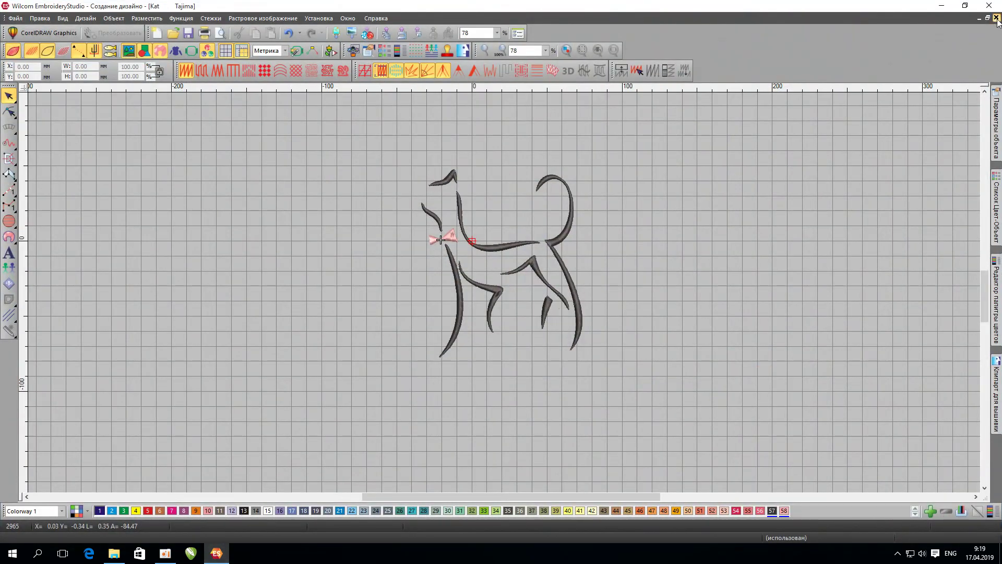
pyautogui.click(996, 18)
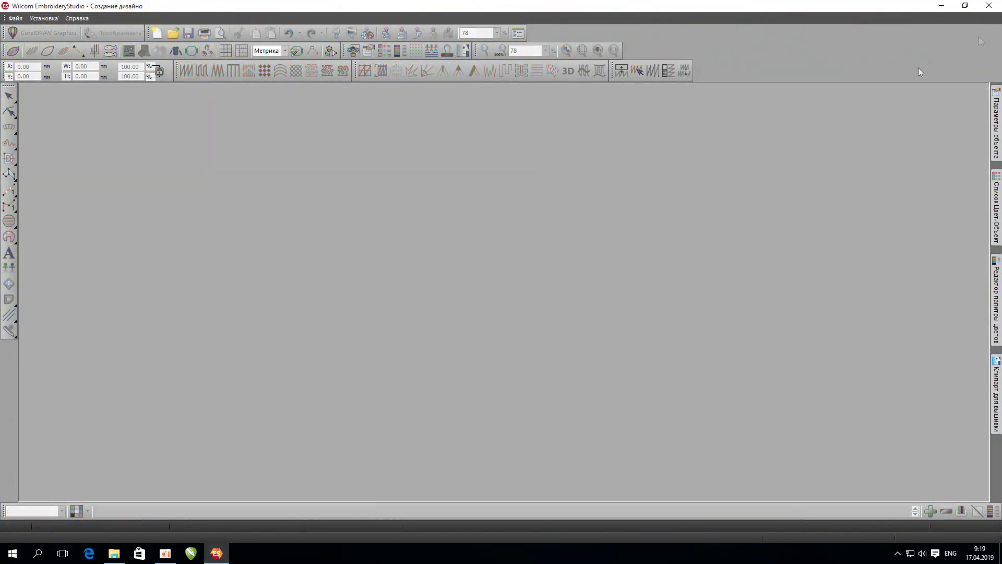
# Step: Open the saved Проба_W design from the desktop in EmbroideryStudio, then minimize the program window
pyautogui.click(942, 6)
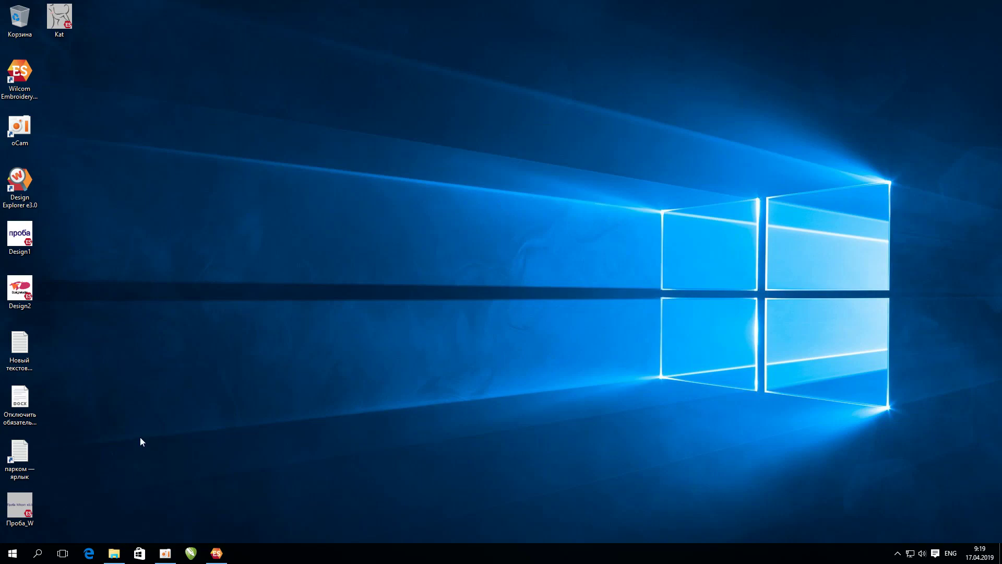
pyautogui.doubleClick(23, 512)
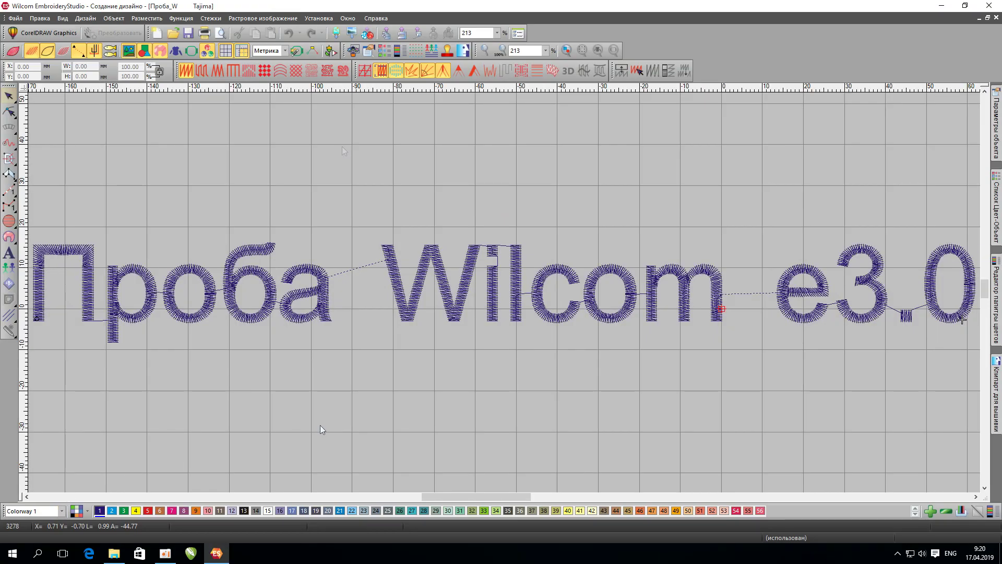
pyautogui.click(942, 6)
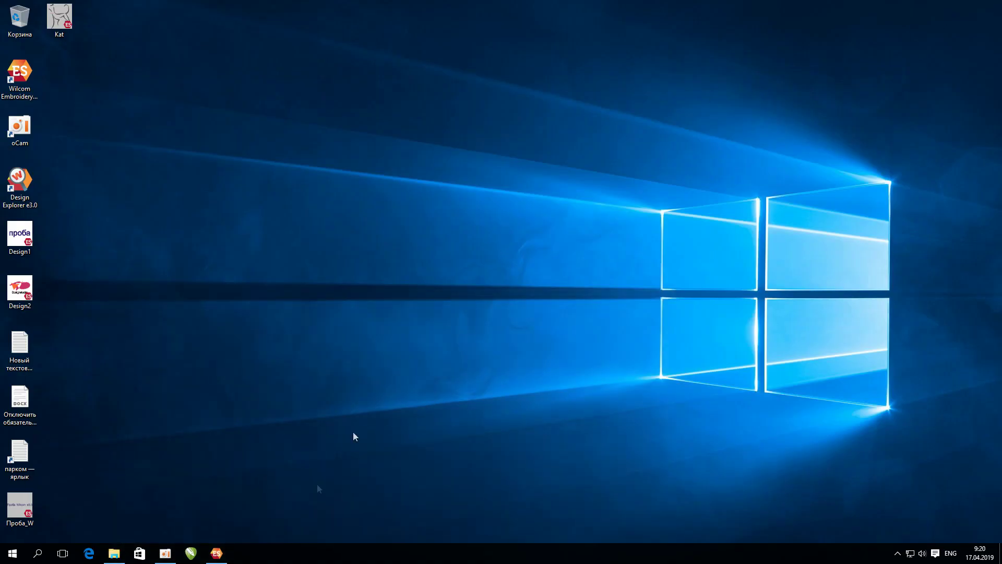
pyautogui.click(166, 555)
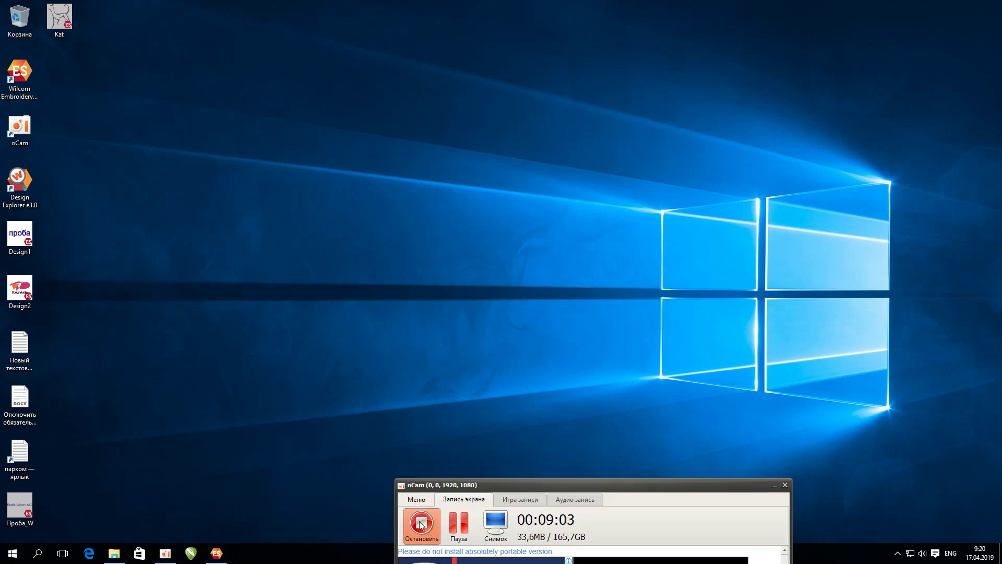
pyautogui.click(774, 486)
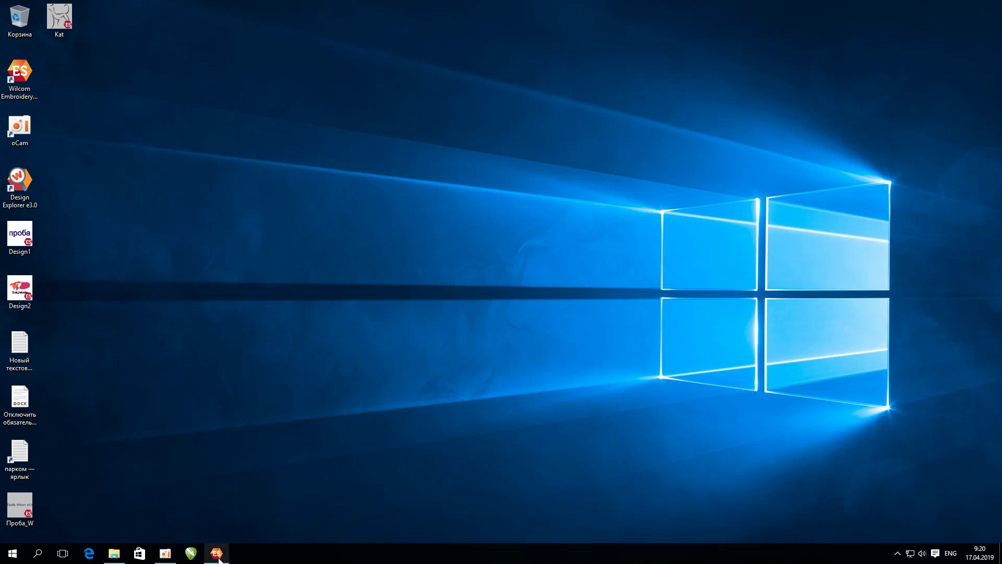
# Step: Open the Windows System page under System and Security in Control Panel to view the computer's basic information
pyautogui.rightClick(20, 560)
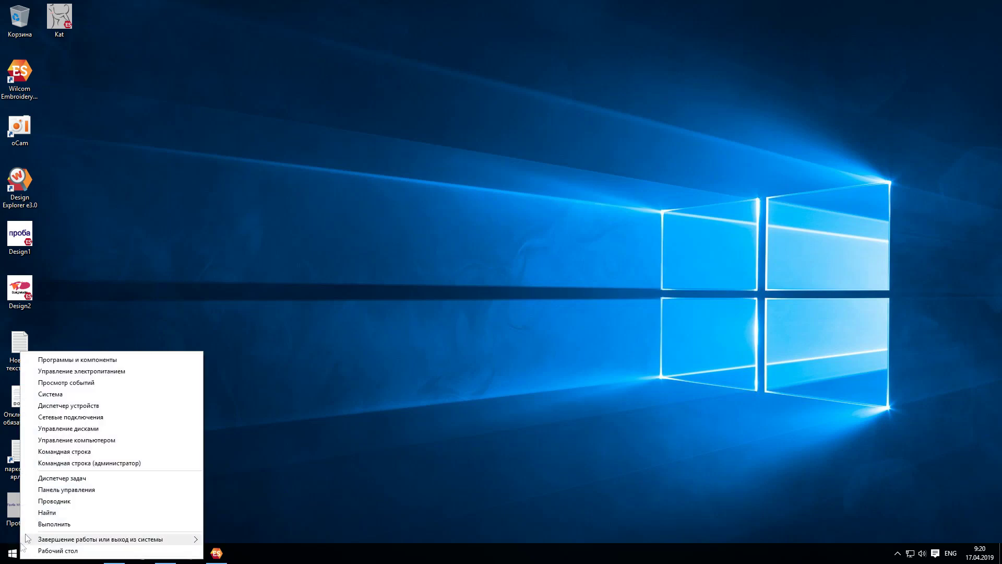
pyautogui.click(77, 492)
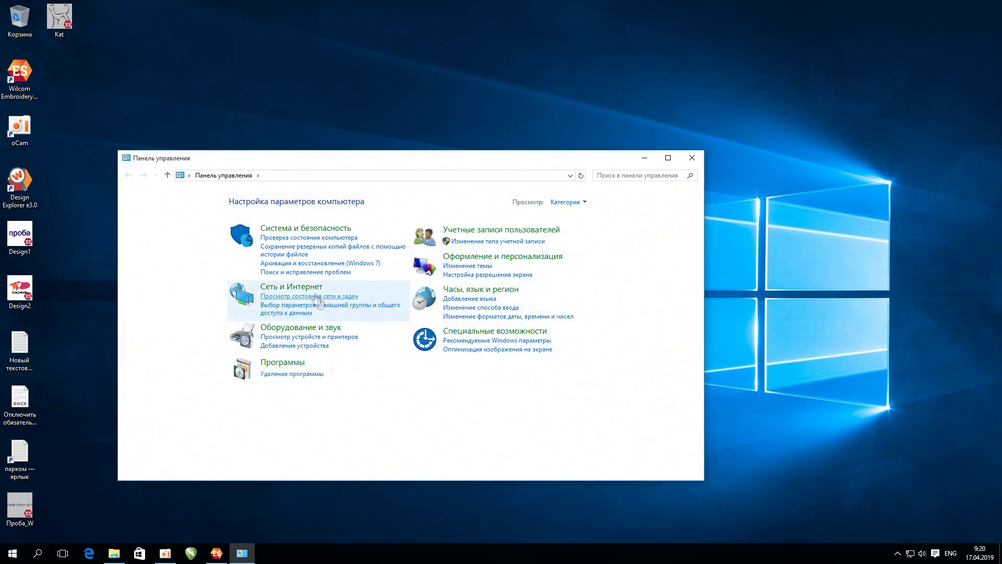
pyautogui.click(324, 231)
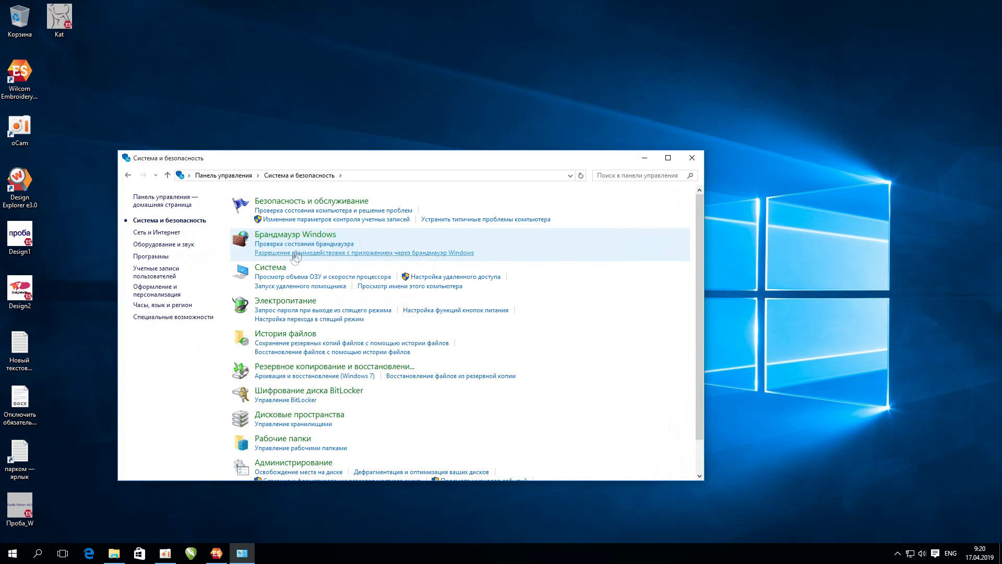
pyautogui.click(287, 277)
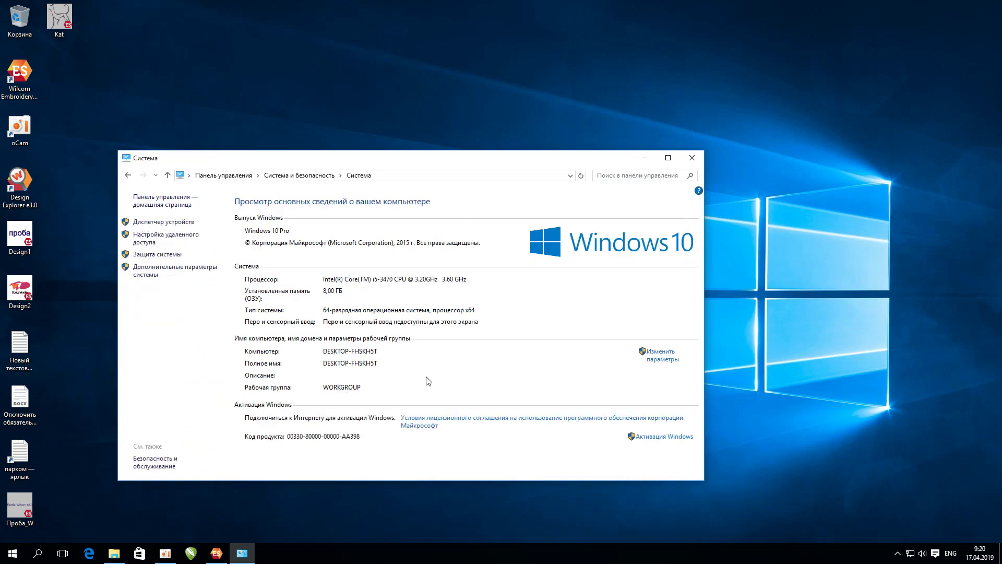
# Step: Bring EmbroideryStudio back with the Проба_W design and show it as a reduced window beside the system information, toggling full size once
pyautogui.click(216, 553)
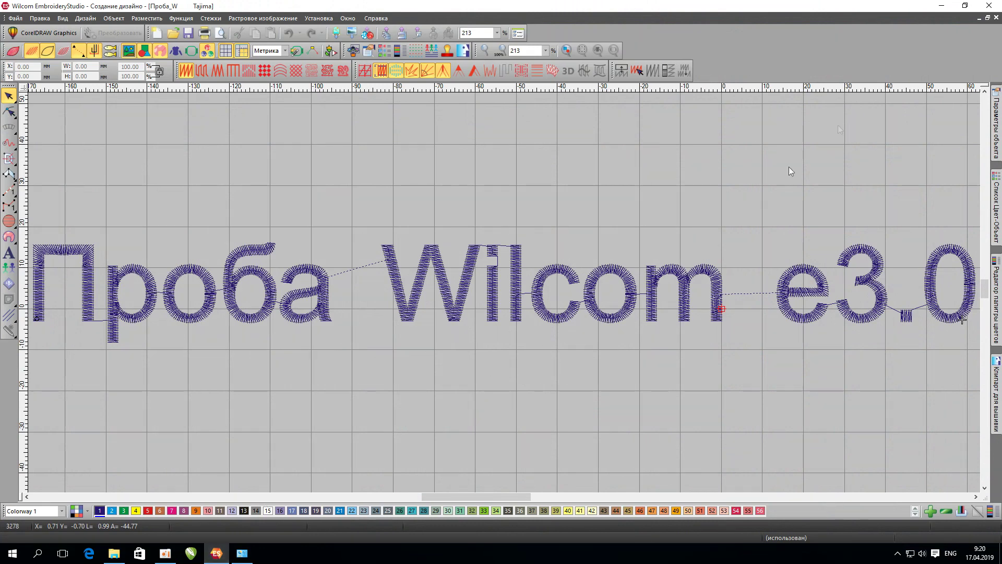
pyautogui.click(964, 6)
pyautogui.moveTo(342, 98); pyautogui.dragTo(733, 59)
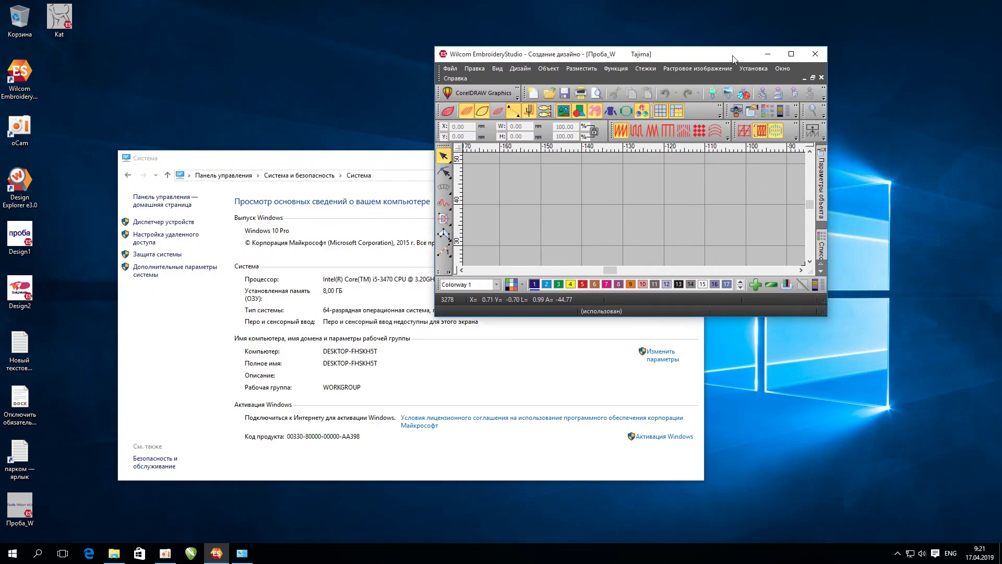
pyautogui.click(791, 54)
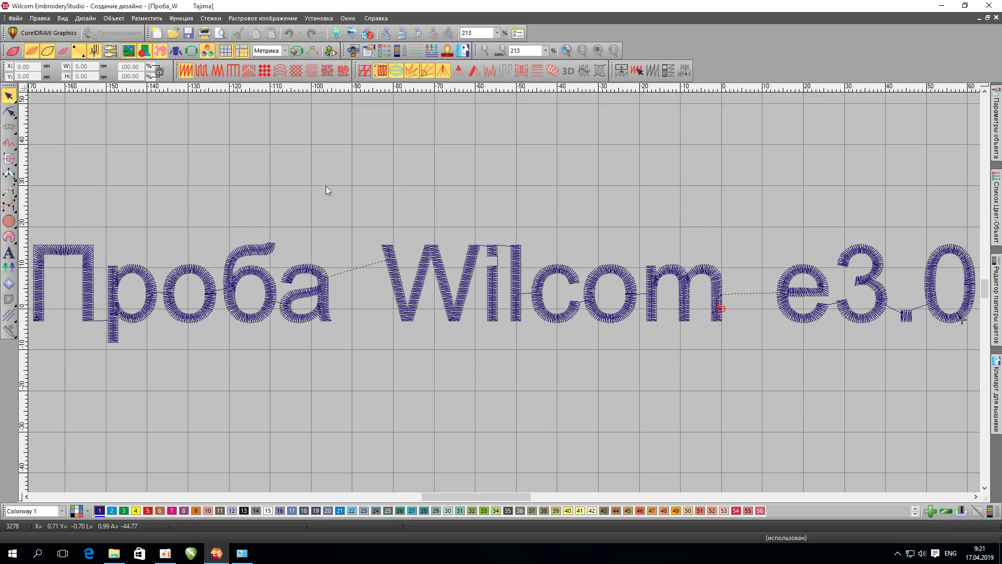
pyautogui.click(965, 6)
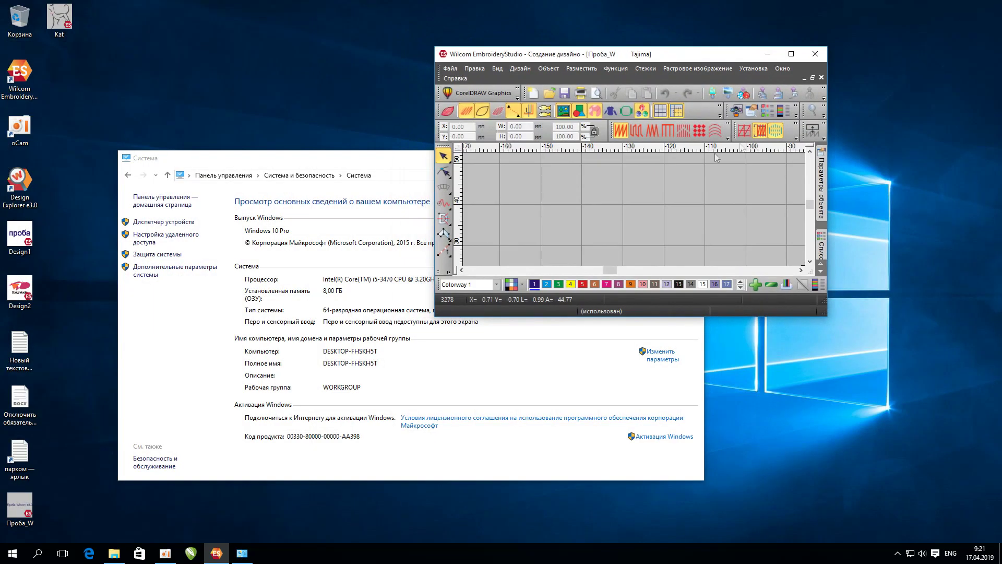